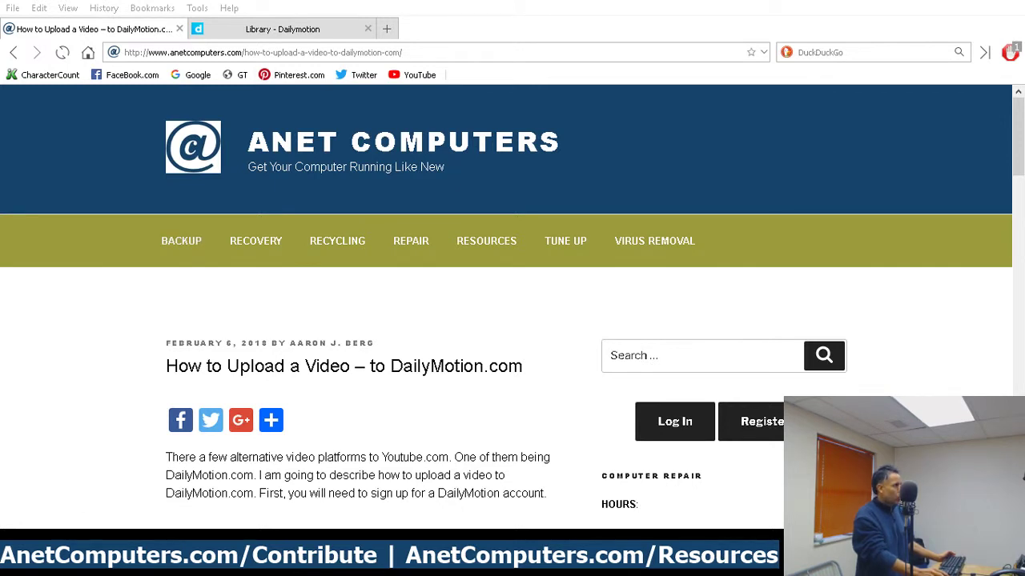
# - Switch to the Anet Computers channel page and open its account menu
pyautogui.click(313, 32)
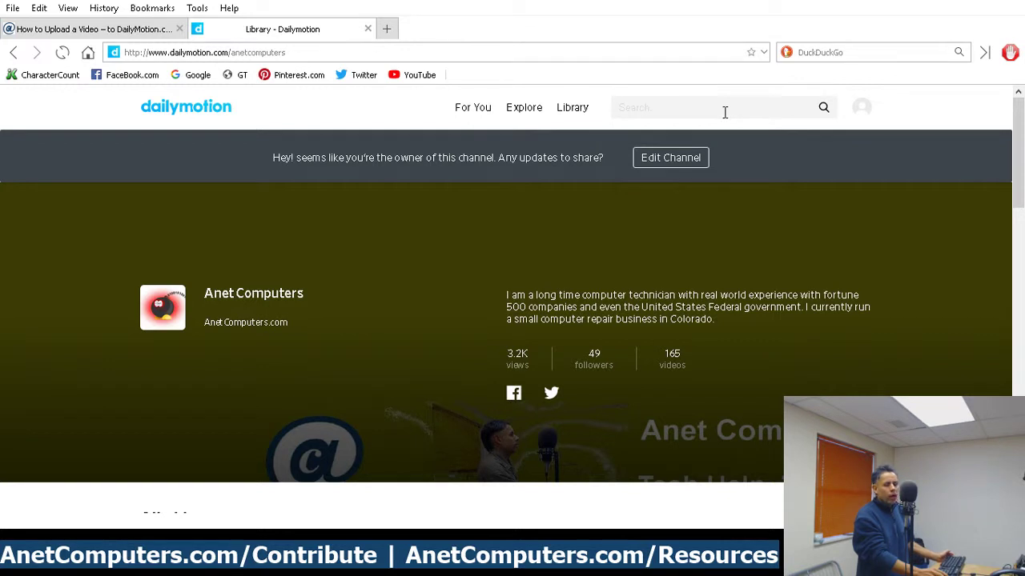
pyautogui.click(863, 111)
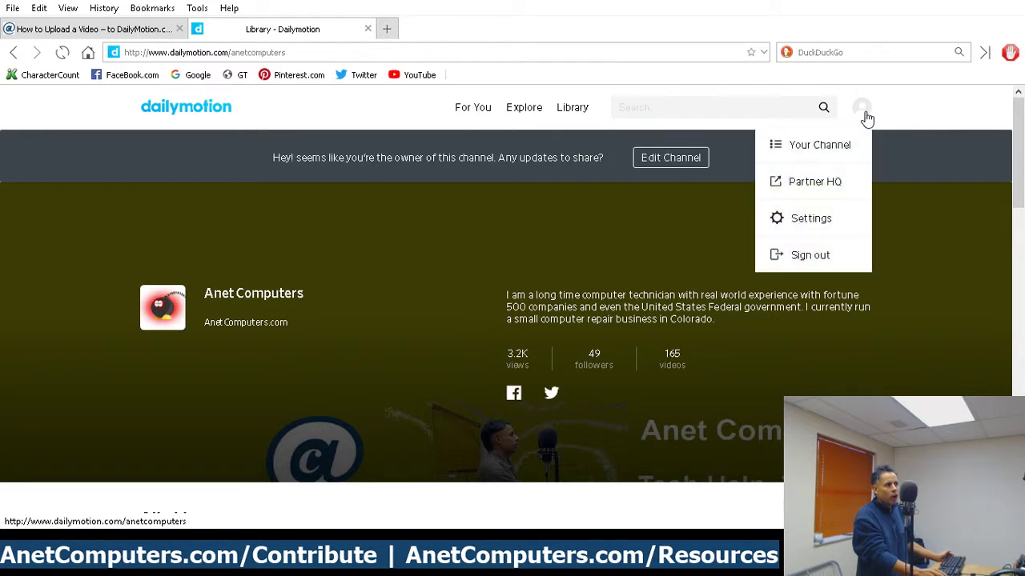
# - Open Partner HQ for the channel and start a new video upload from the Videos list
pyautogui.click(822, 184)
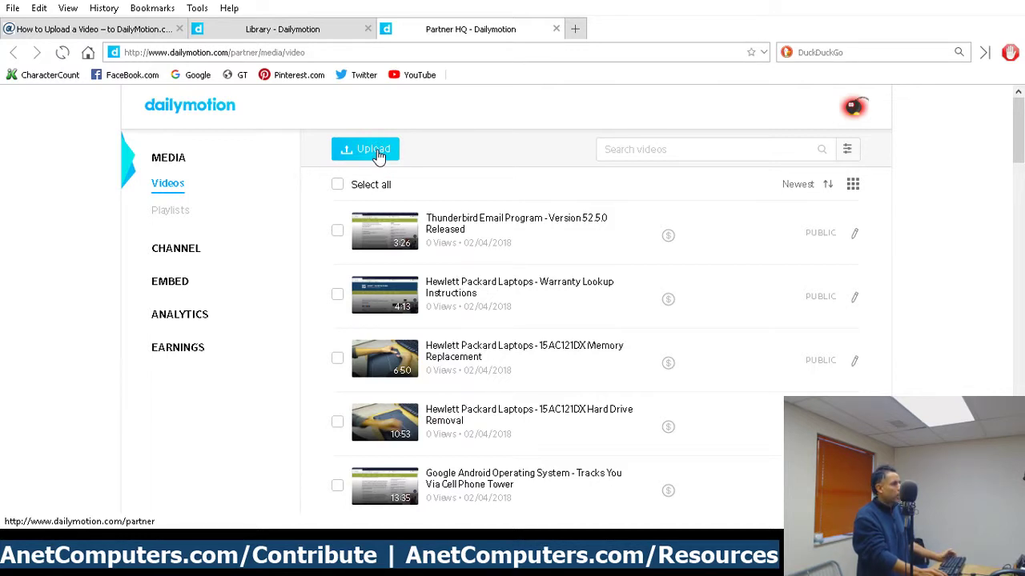
pyautogui.click(376, 152)
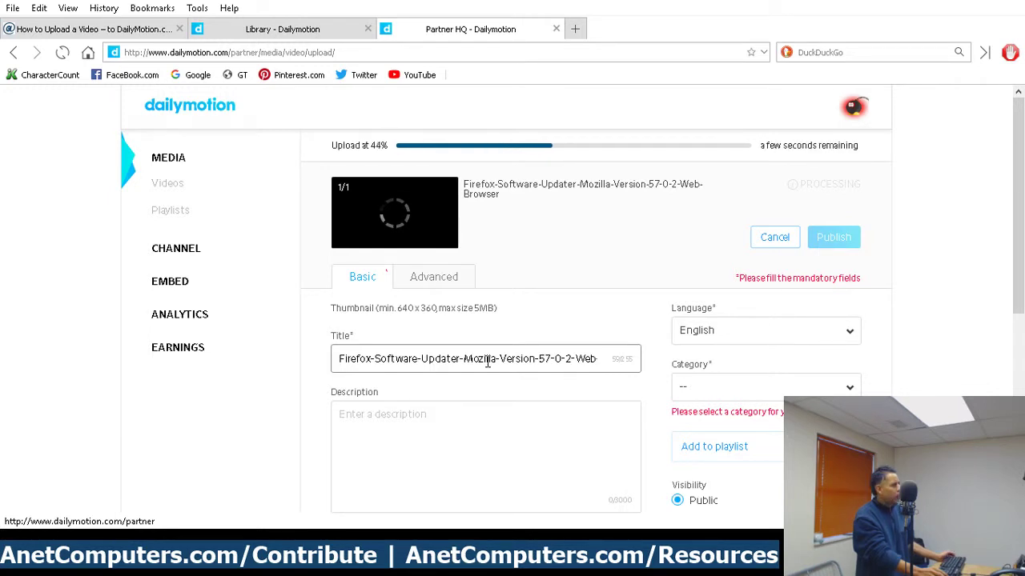
# - Clear the Title field and paste back the file-name title
pyautogui.tripleClick(375, 357)
pyautogui.hotkey('ctrl', 'c')
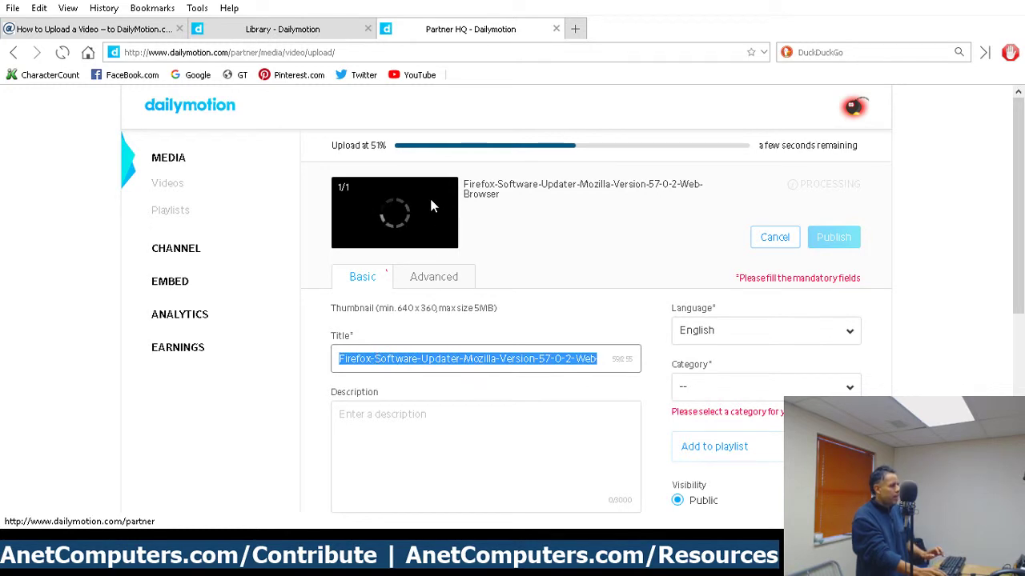
pyautogui.press('BackSpace')
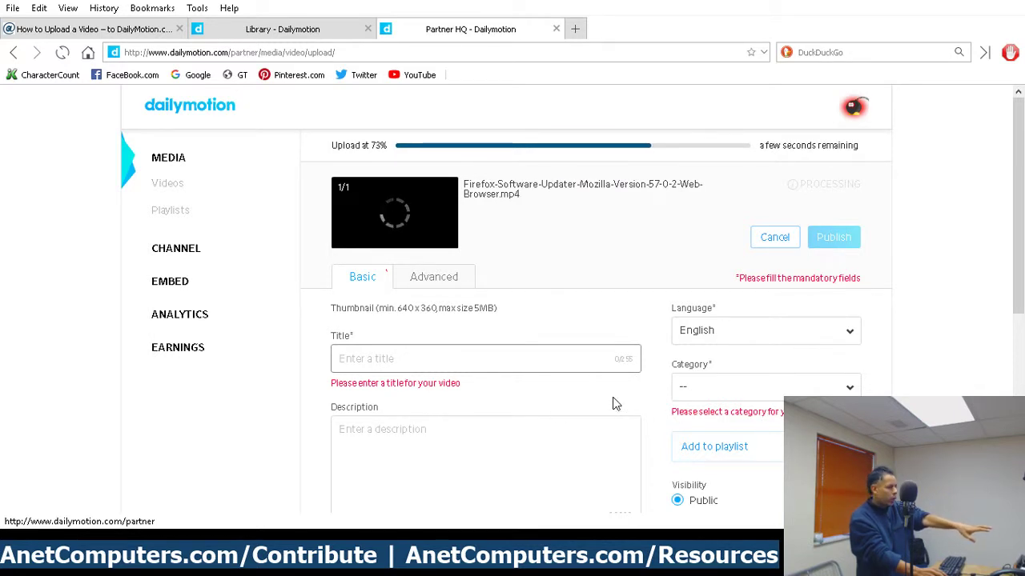
pyautogui.click(600, 363)
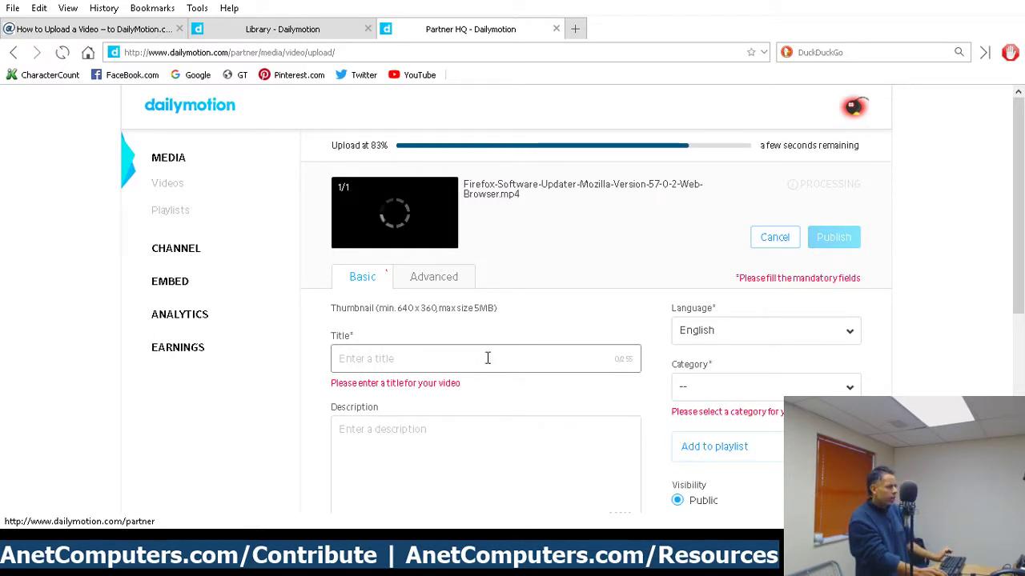
pyautogui.hotkey('ctrl', 'v')
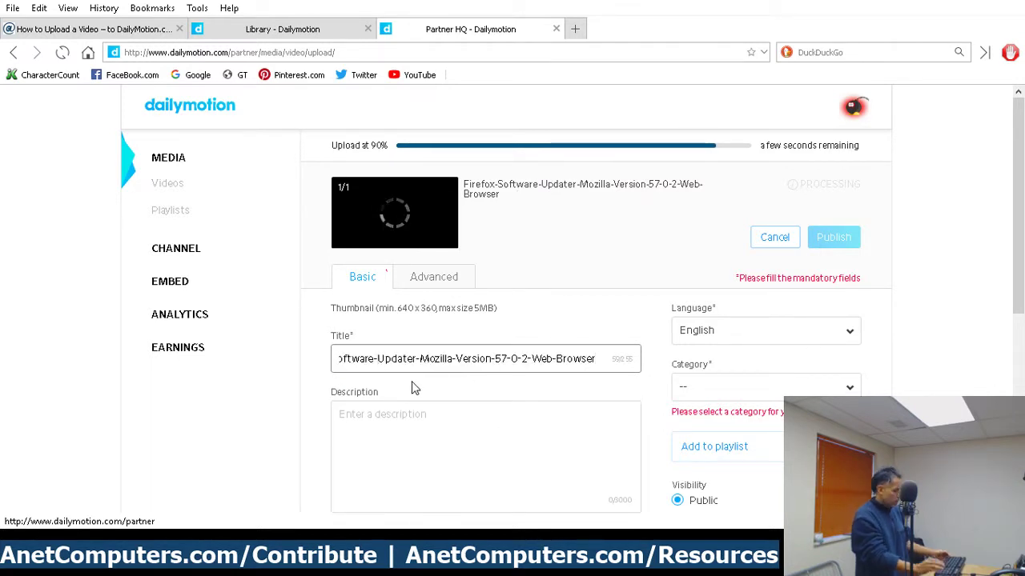
# - Turn the hyphens into spaces for 'Firefox Software Updater - Mozilla Version', keeping ' - ' after Updater
pyautogui.click(413, 388)
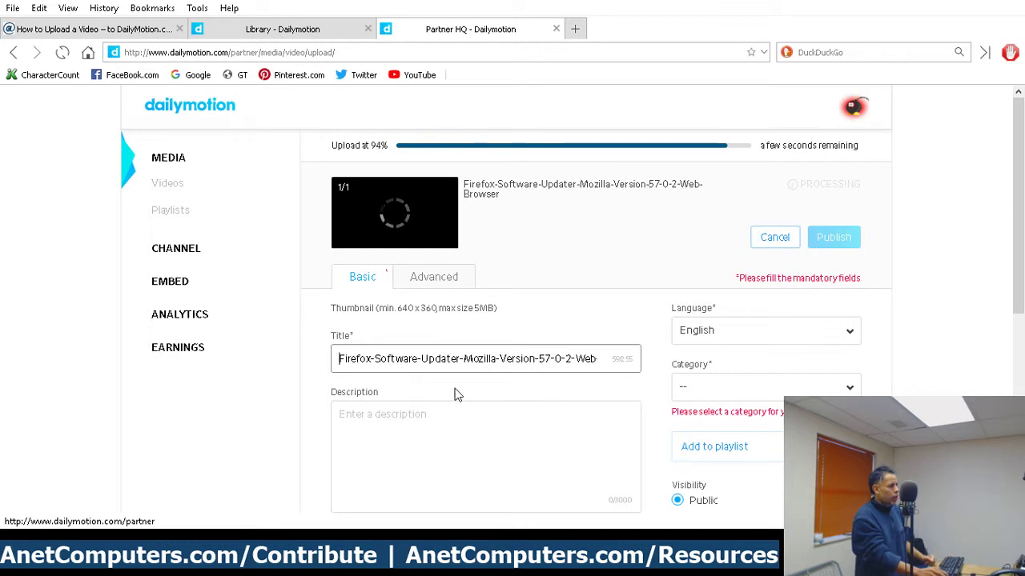
pyautogui.click(374, 359)
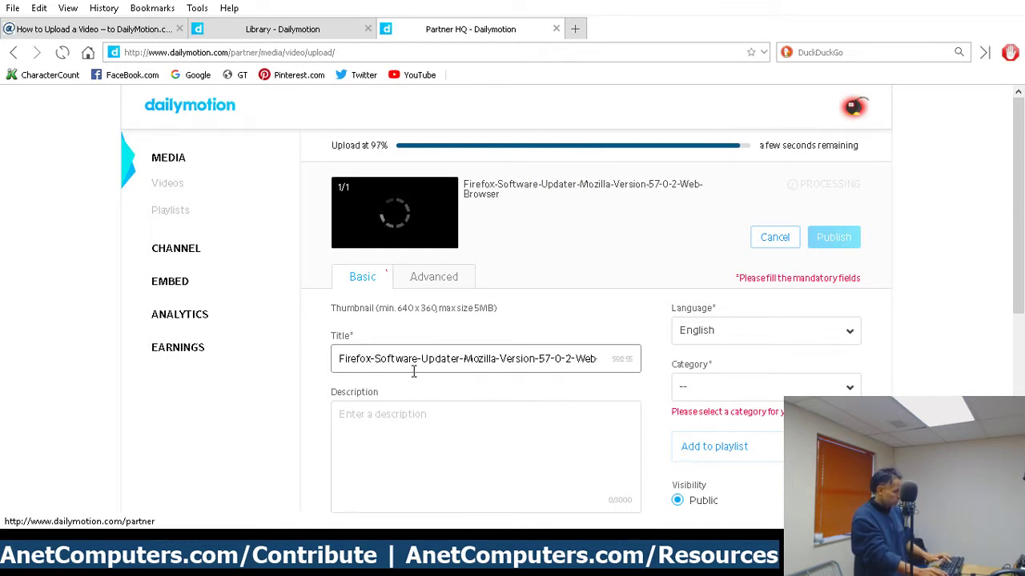
pyautogui.press('BackSpace')
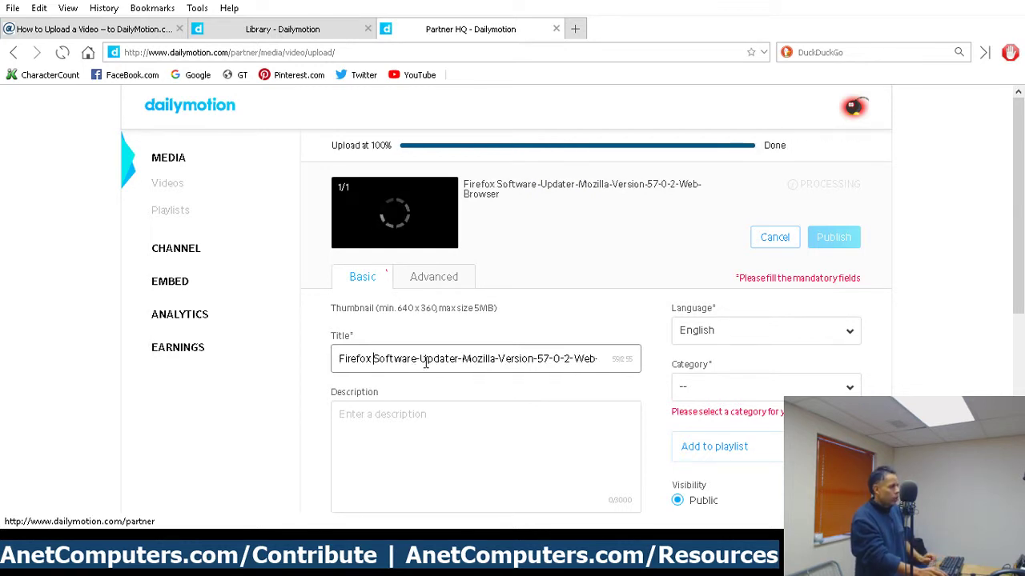
pyautogui.click(418, 359)
pyautogui.press('BackSpace')
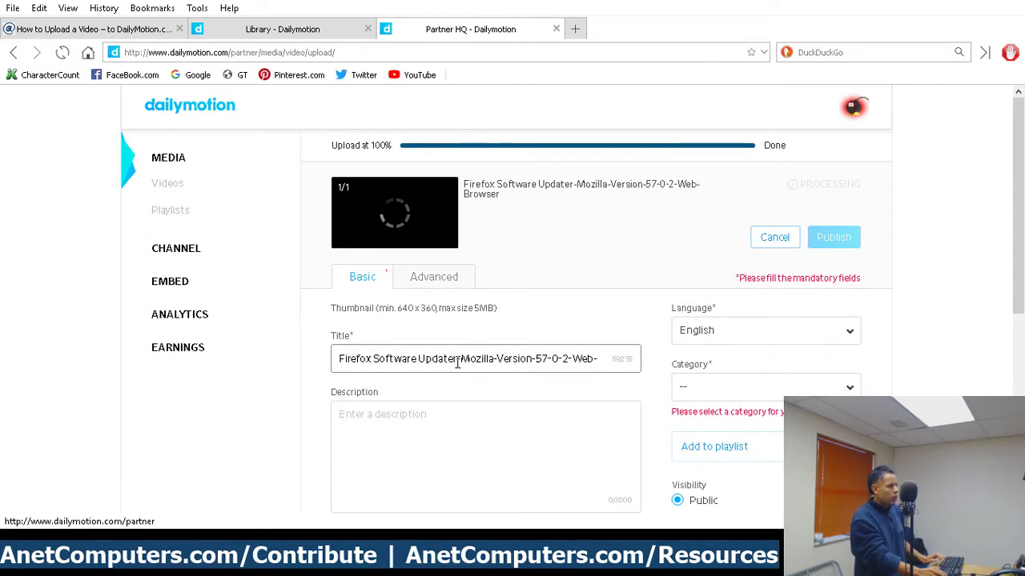
pyautogui.click(457, 362)
pyautogui.press('Delete')
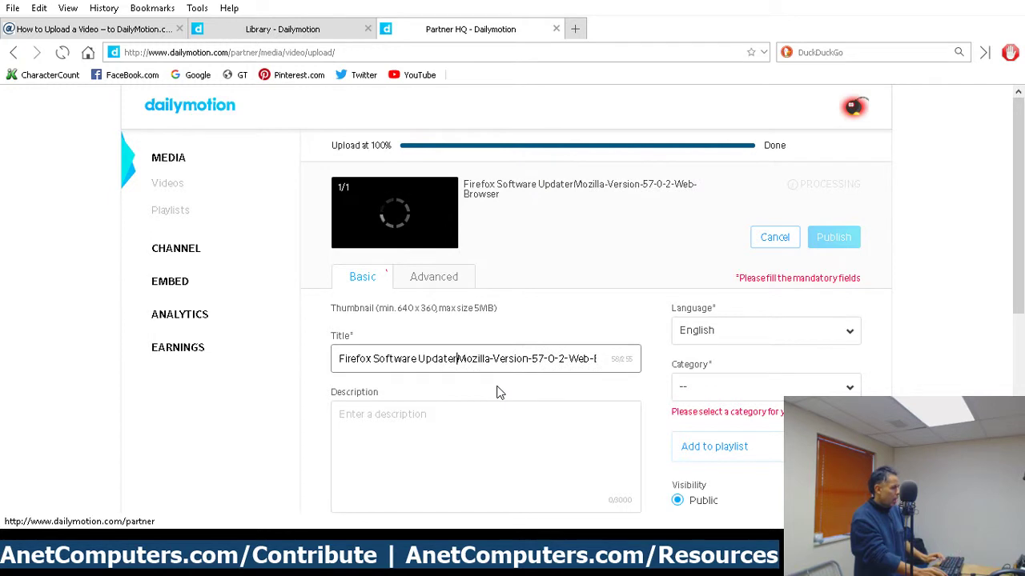
pyautogui.write('-')
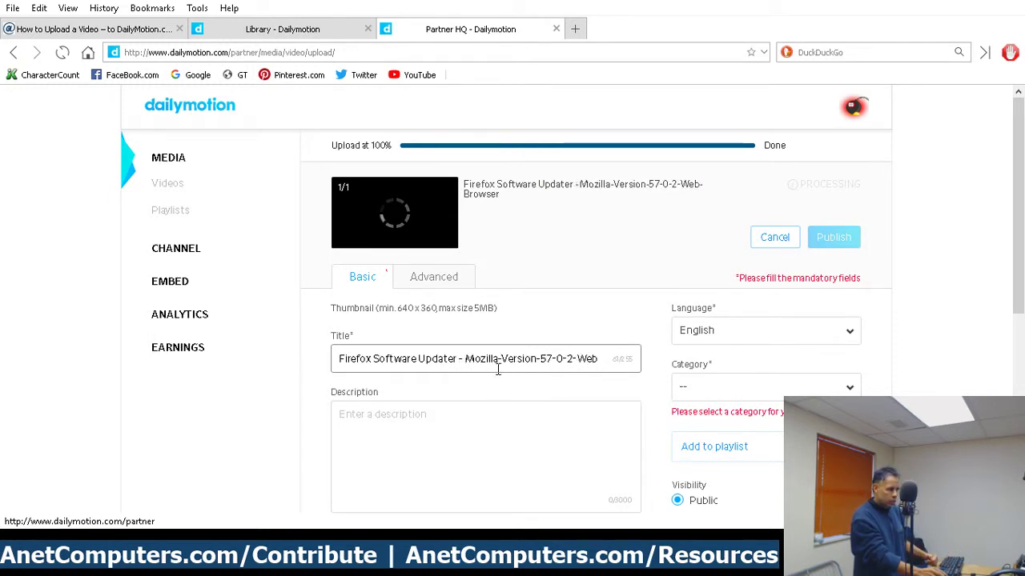
pyautogui.click(498, 361)
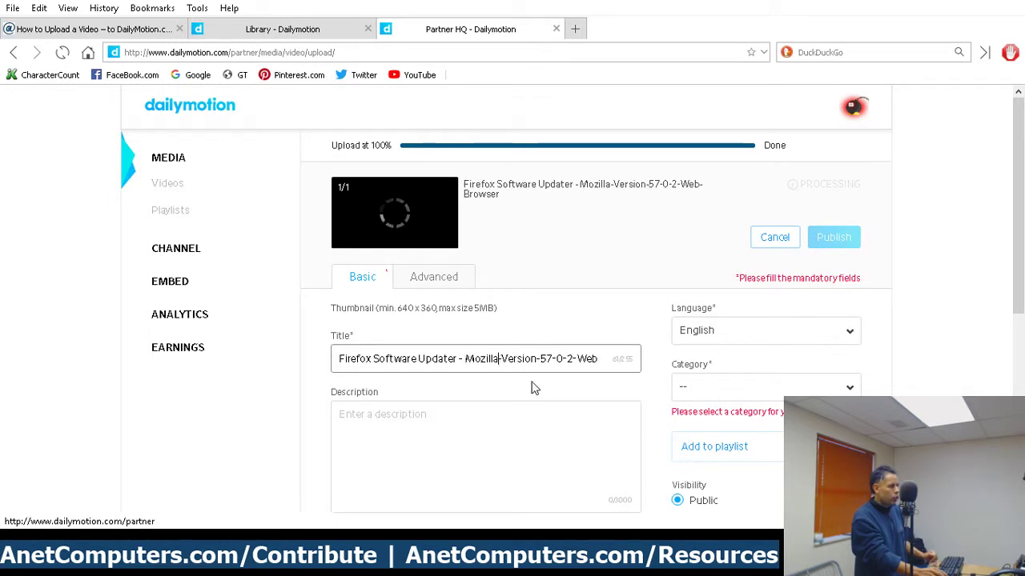
pyautogui.press('Delete')
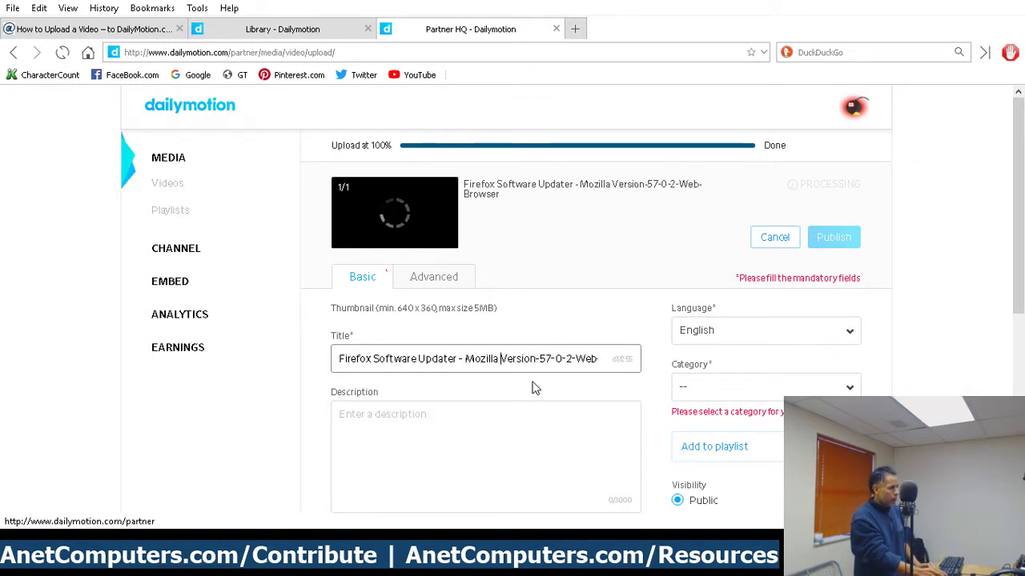
pyautogui.click(536, 359)
pyautogui.press('Delete')
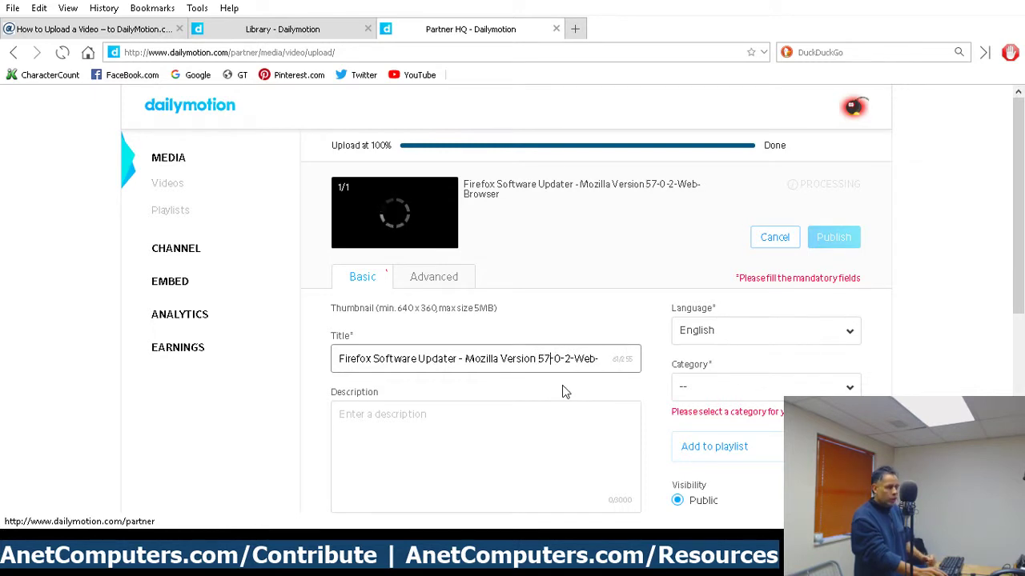
# - Fix the version number to 57.0.2, leaving 'Web-Browser' at the end
pyautogui.press('Right')
pyautogui.press('Right')
pyautogui.press('Delete')
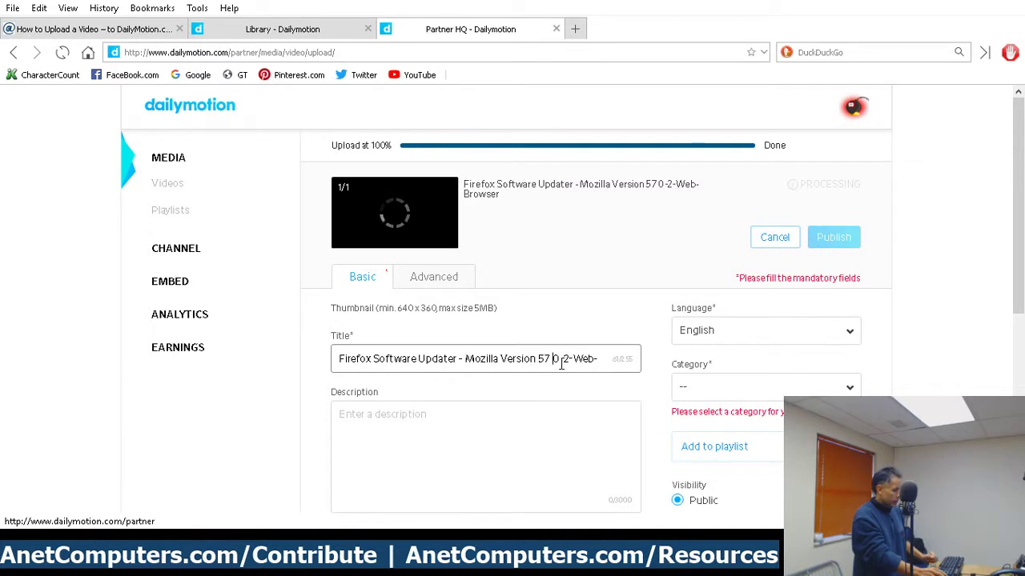
pyautogui.press('BackSpace')
pyautogui.write('.')
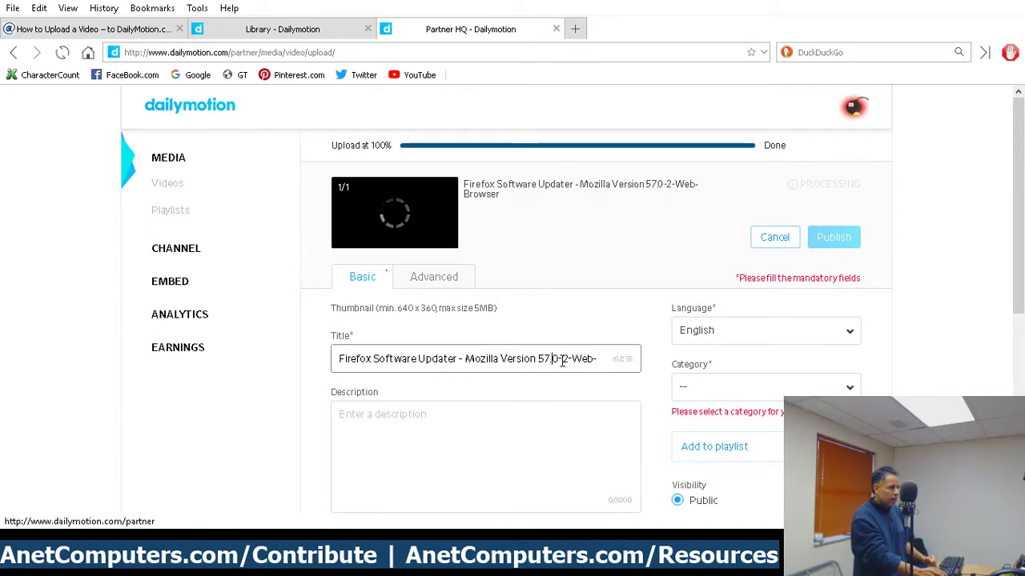
pyautogui.press('Right')
pyautogui.press('Delete')
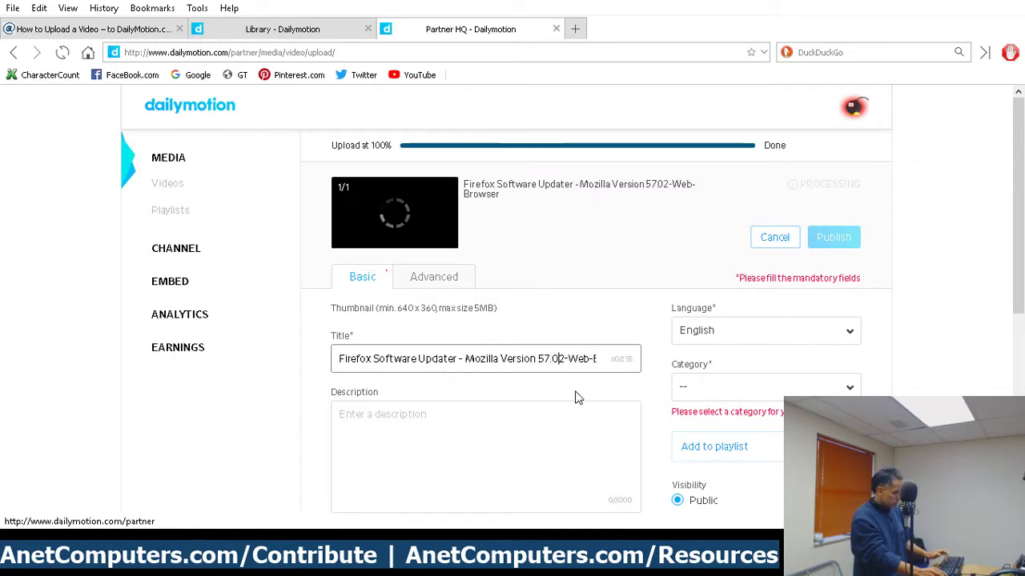
pyautogui.write('.')
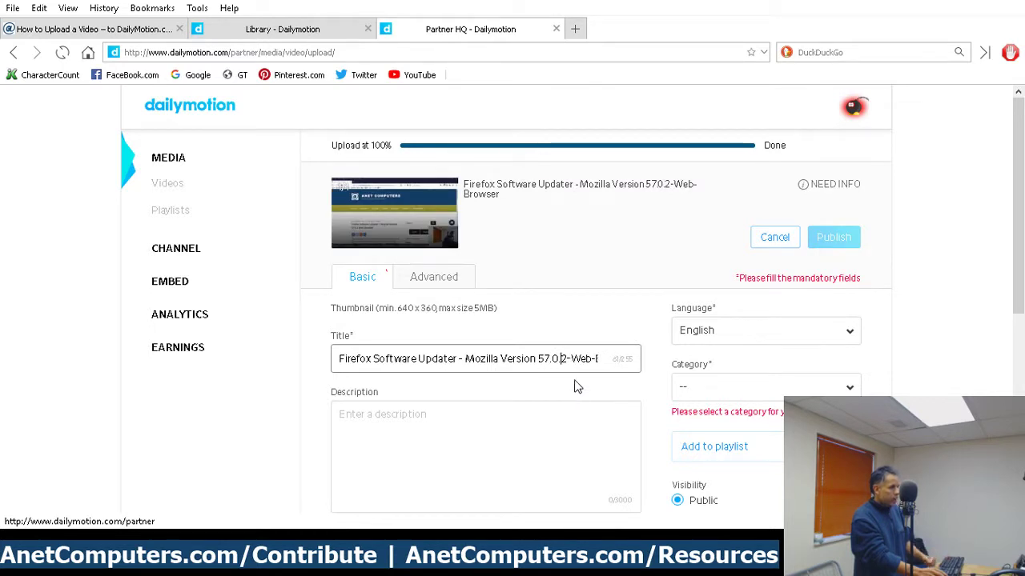
pyautogui.press('Right')
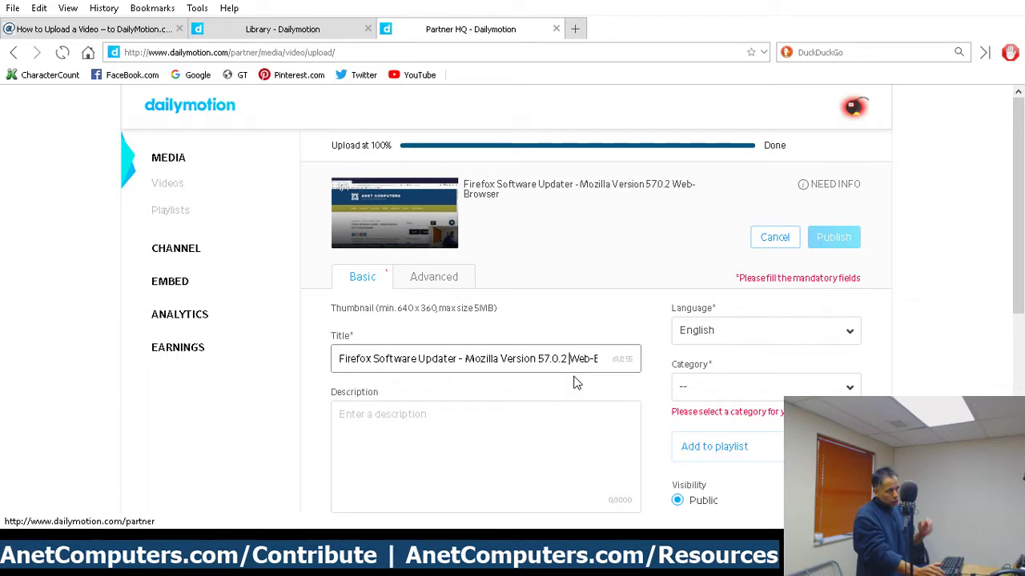
# - Glance at the upload tutorial article, then return to the Anet Computers channel page
pyautogui.click(90, 31)
pyautogui.click(231, 33)
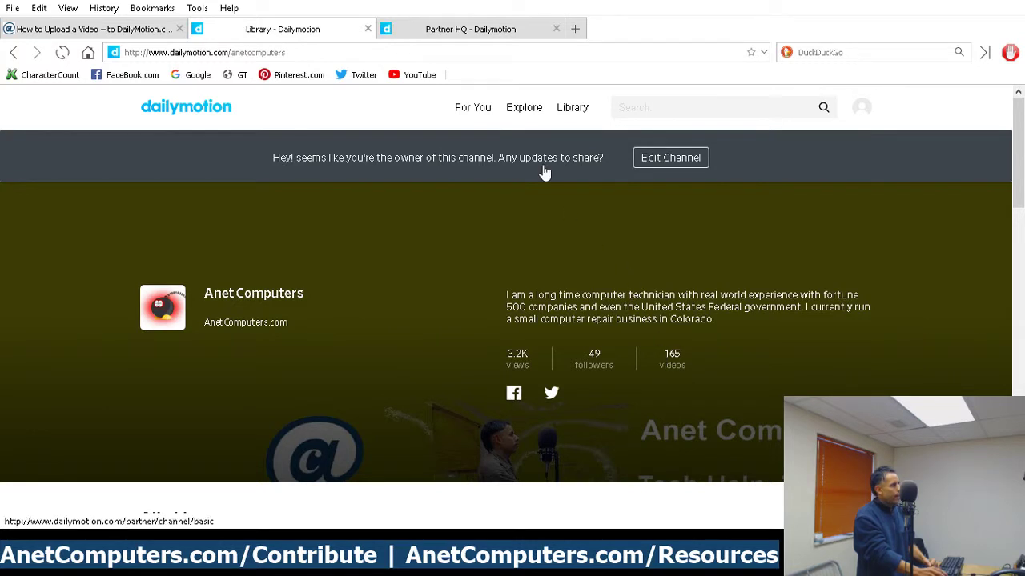
pyautogui.click(490, 32)
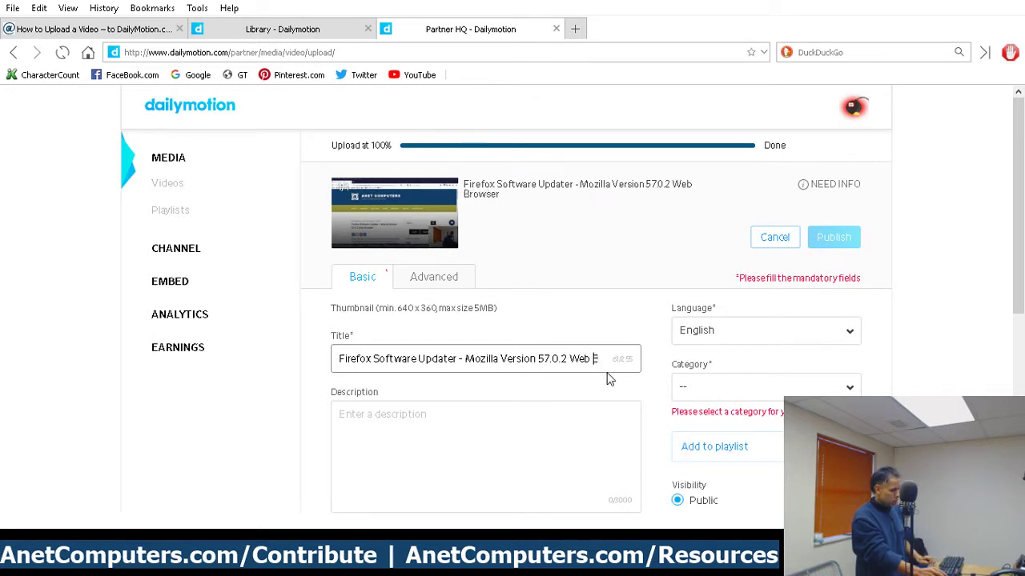
pyautogui.press('Right')
pyautogui.press('Right')
pyautogui.press('Right')
pyautogui.press('Right')
pyautogui.press('Right')
pyautogui.press('Right')
pyautogui.press('Right')
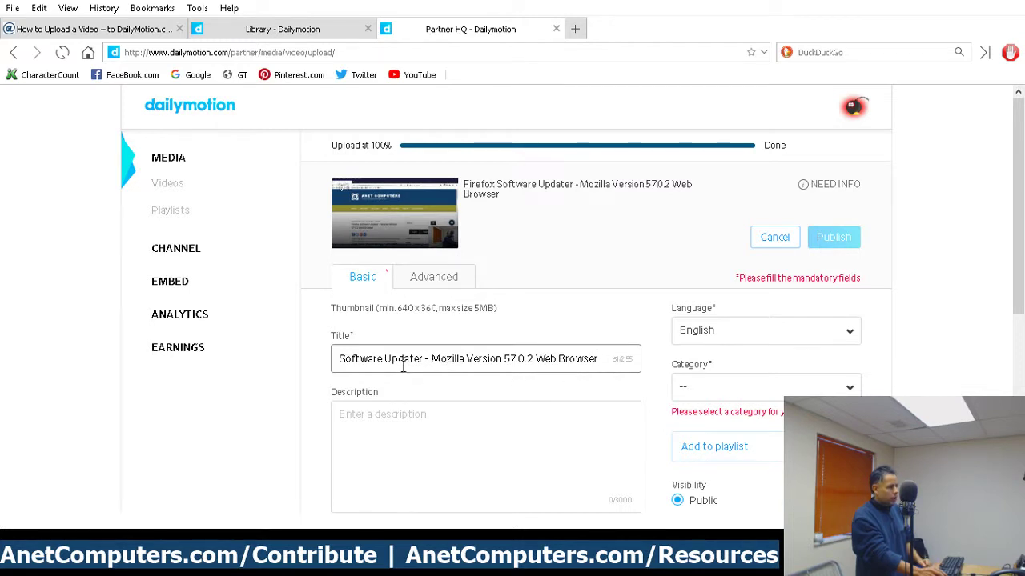
pyautogui.press('Home')
pyautogui.click(478, 449)
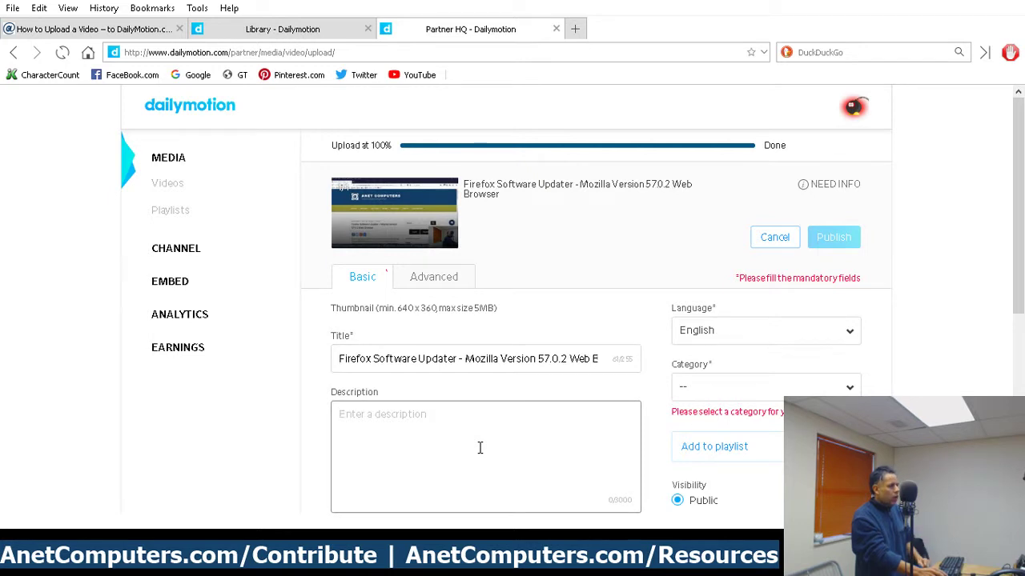
pyautogui.click(621, 367)
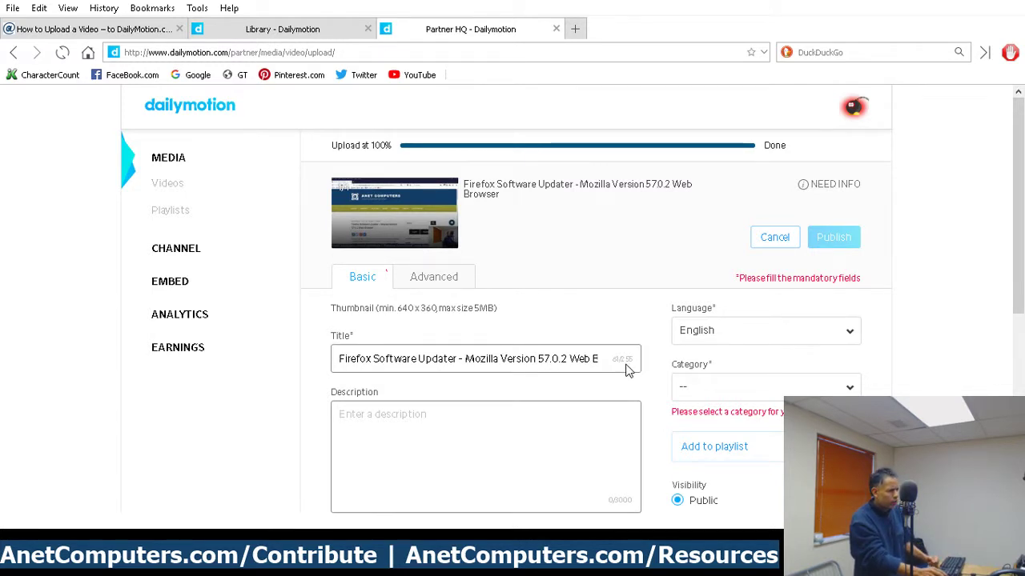
# - Set the video's Language to '--' and browse the language list without picking another
pyautogui.click(853, 334)
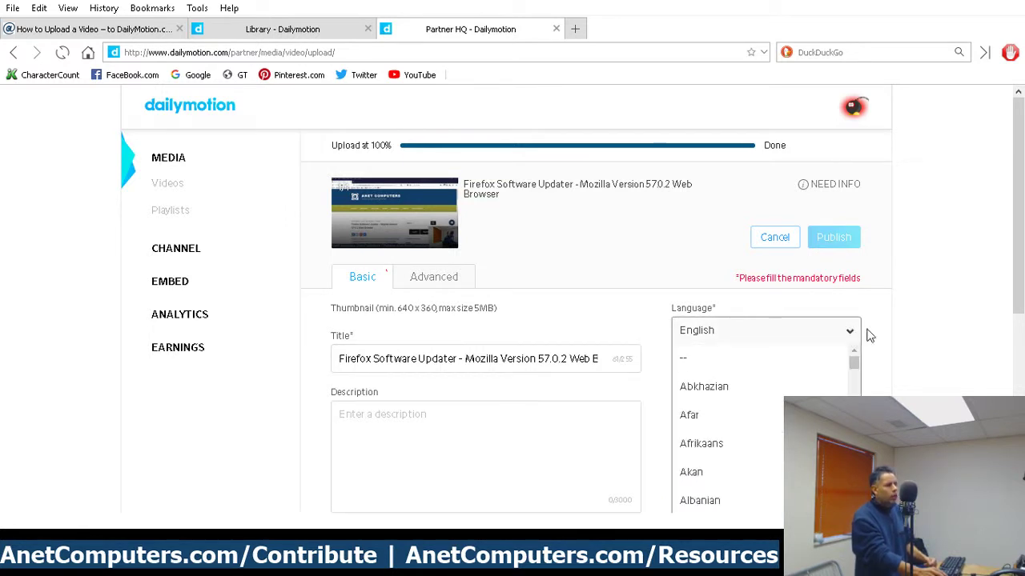
pyautogui.click(938, 325)
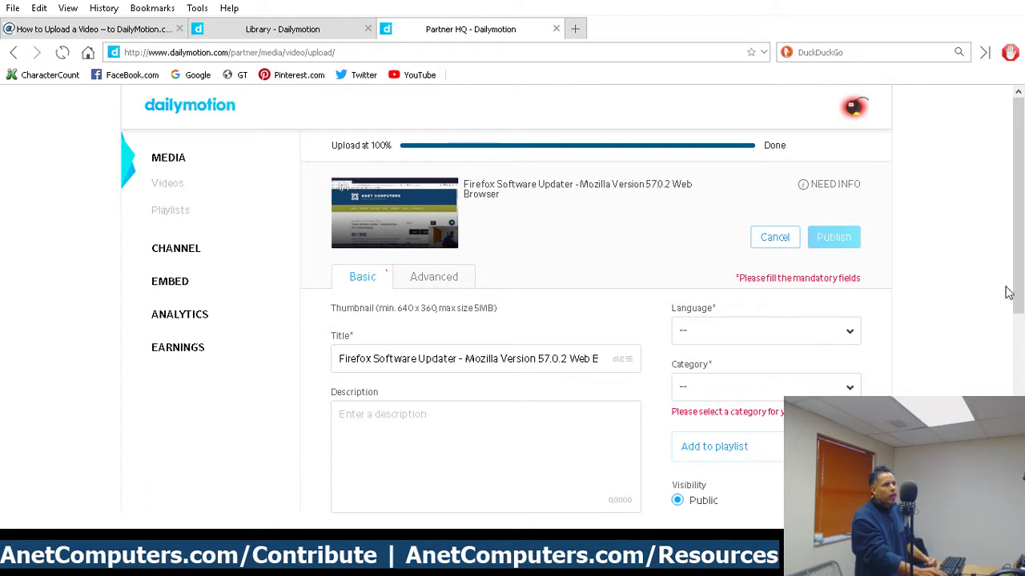
pyautogui.moveTo(1012, 287); pyautogui.dragTo(1011, 349)
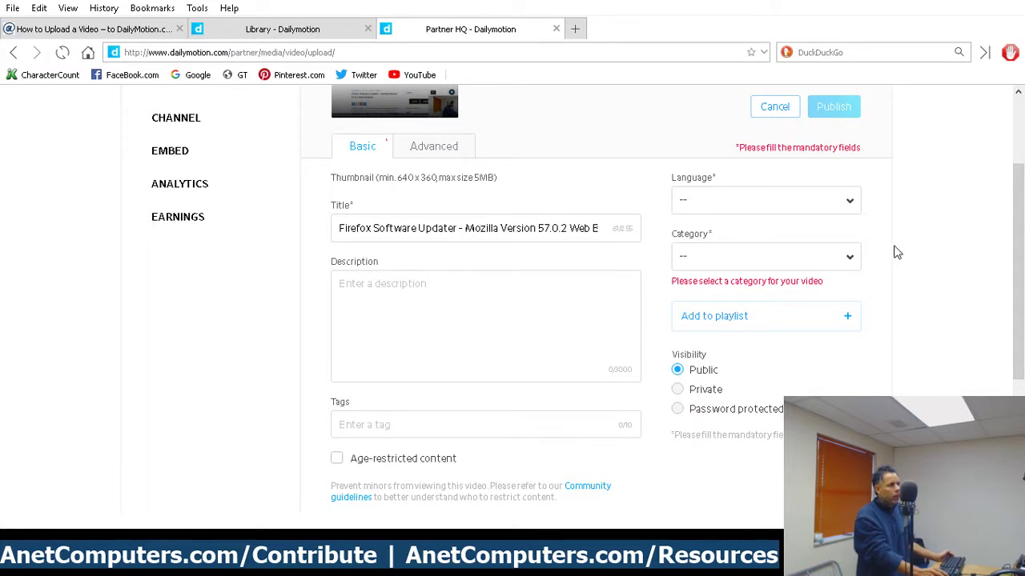
pyautogui.click(857, 214)
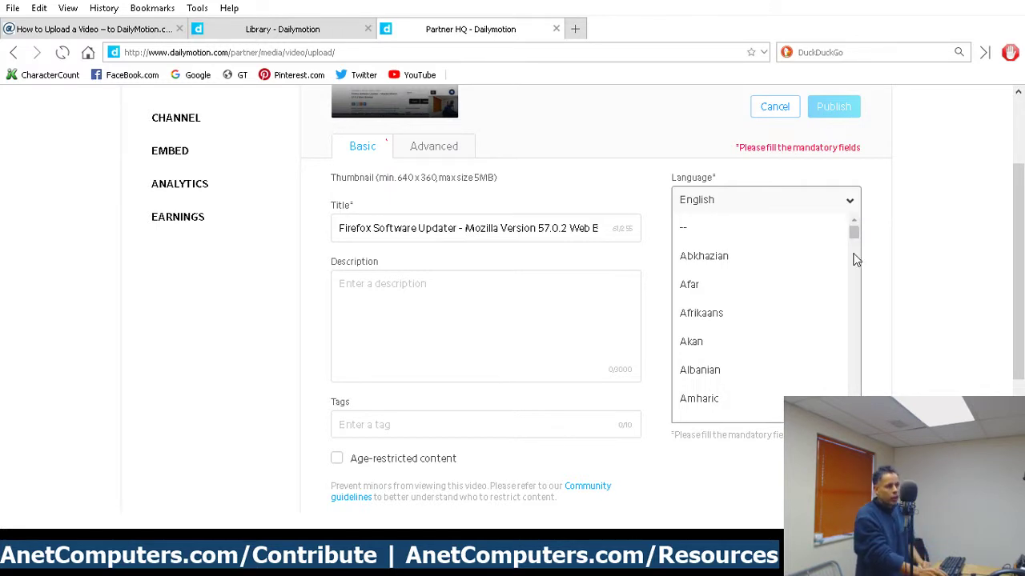
pyautogui.moveTo(853, 232)
pyautogui.mouseDown()
pyautogui.moveTo(853, 377)
pyautogui.moveTo(860, 237)
pyautogui.mouseUp()
pyautogui.click(894, 235)
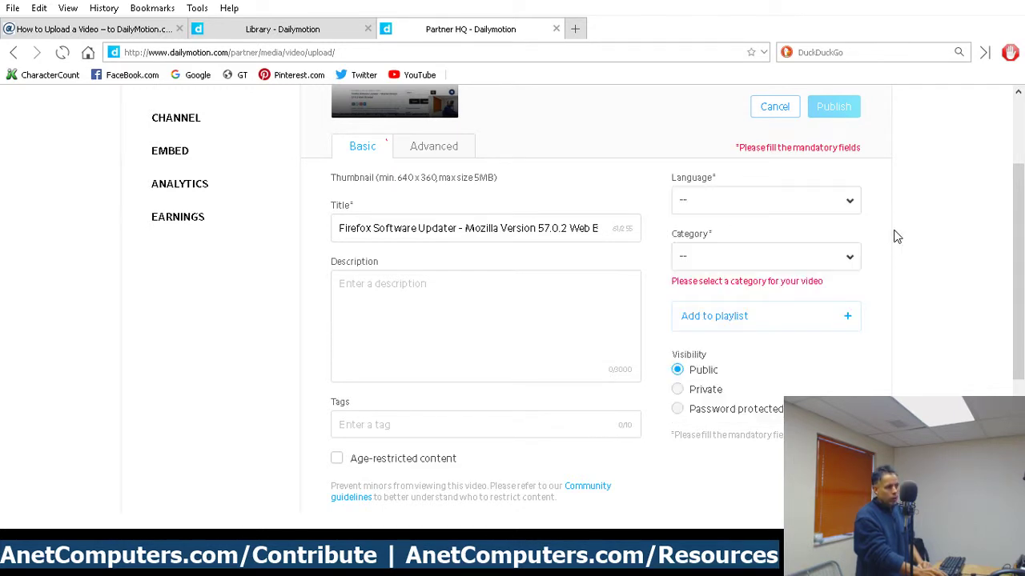
# - Pick Tech from the video's Category list
pyautogui.click(853, 269)
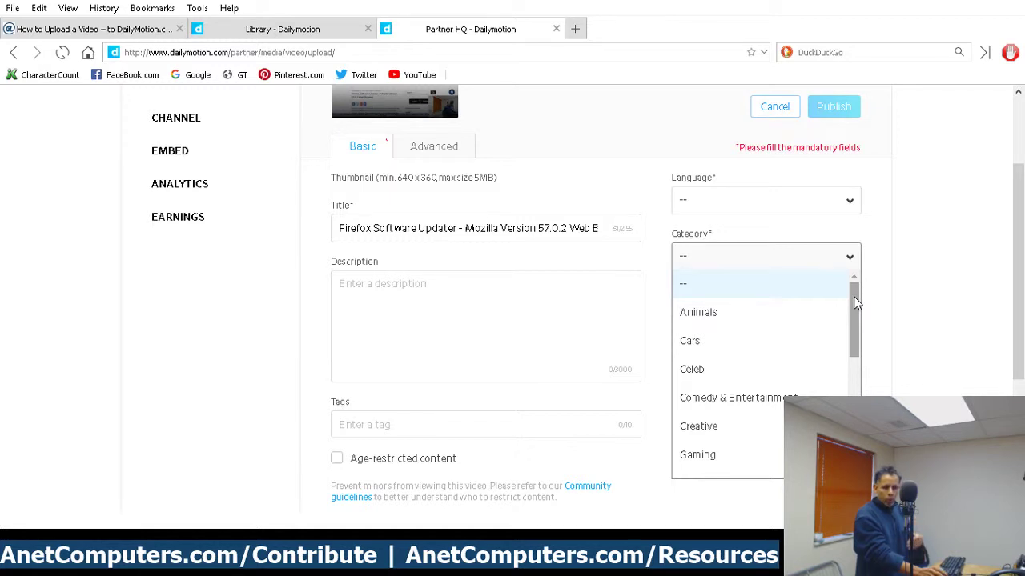
pyautogui.moveTo(853, 296); pyautogui.dragTo(850, 392)
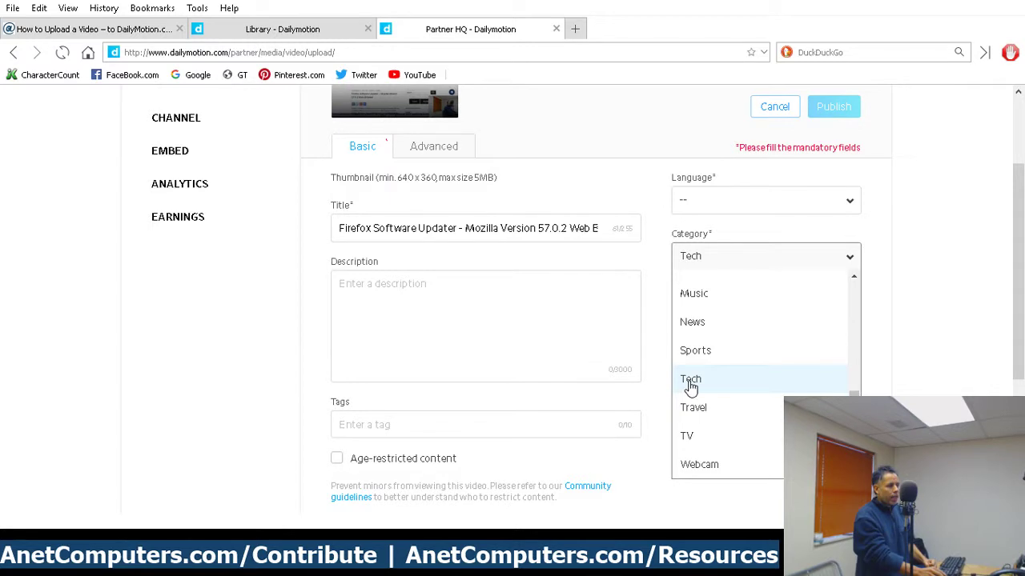
pyautogui.click(690, 383)
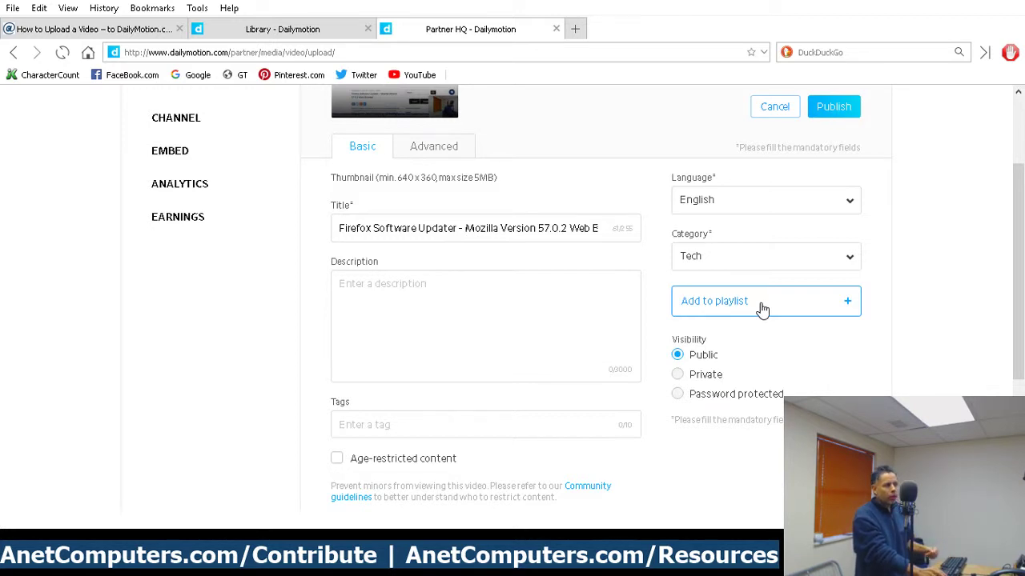
# - Tick Technology News in the playlist list, then reopen it to confirm the selection
pyautogui.click(763, 310)
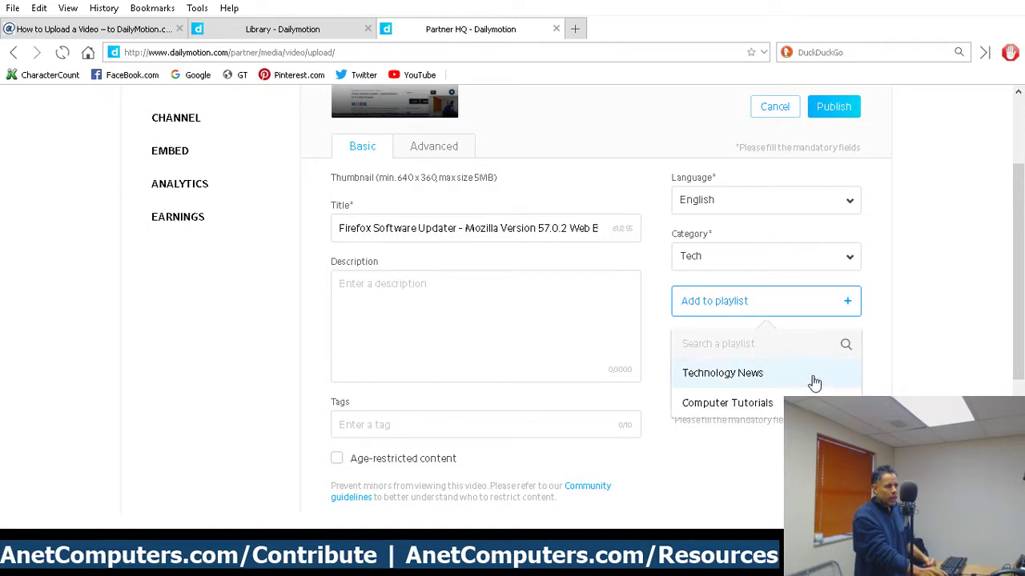
pyautogui.click(821, 378)
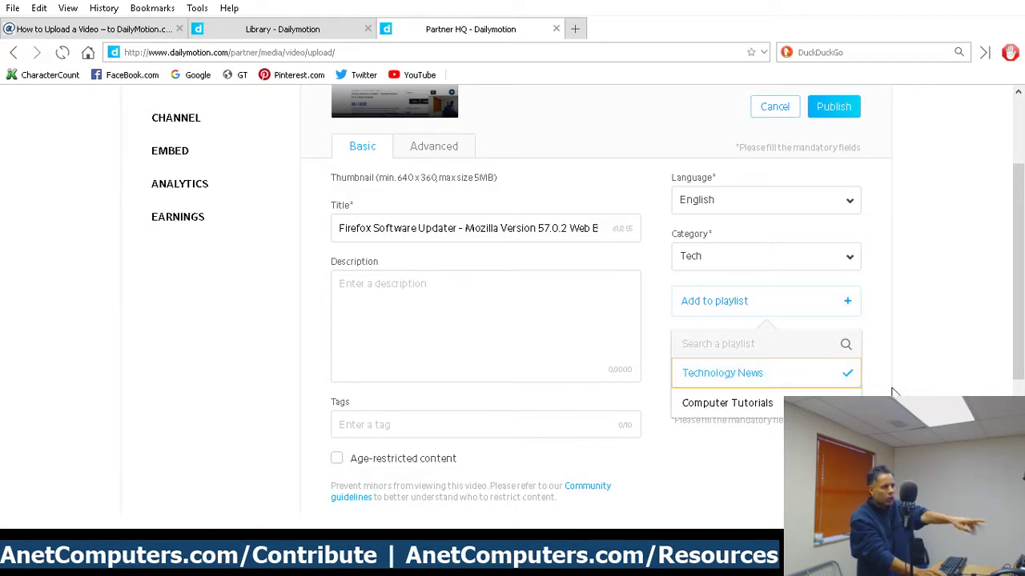
pyautogui.click(929, 389)
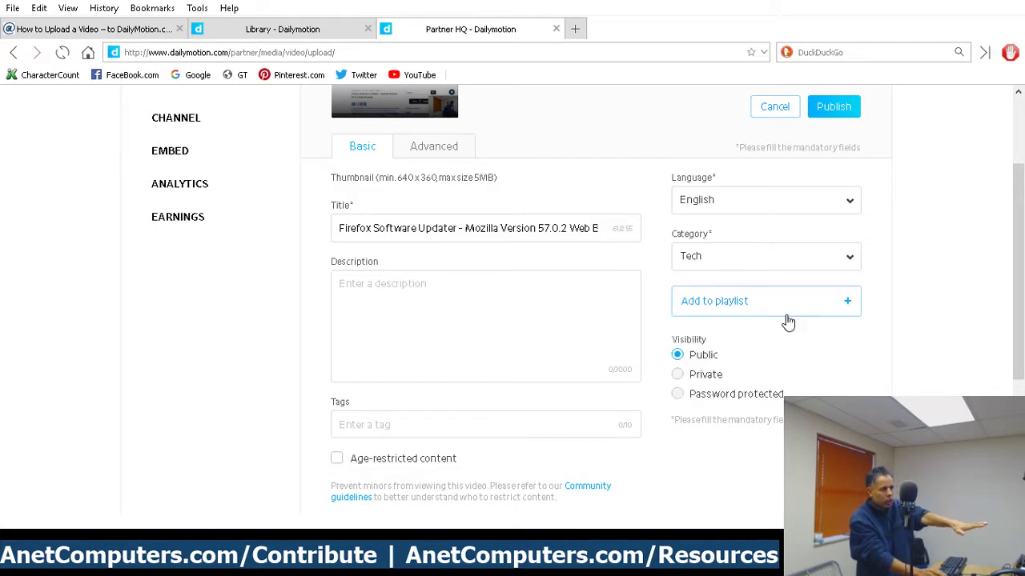
pyautogui.click(848, 305)
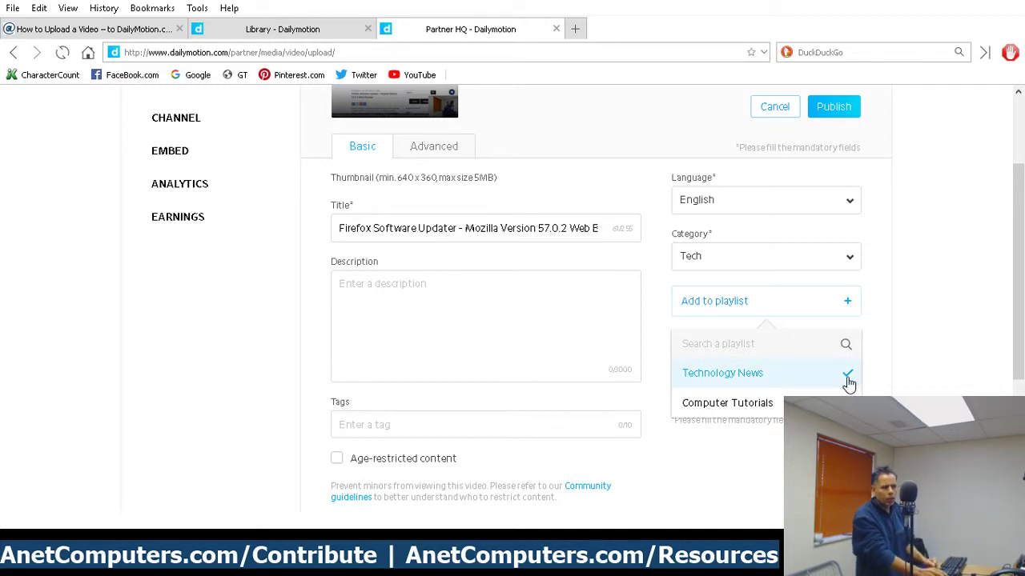
pyautogui.click(926, 365)
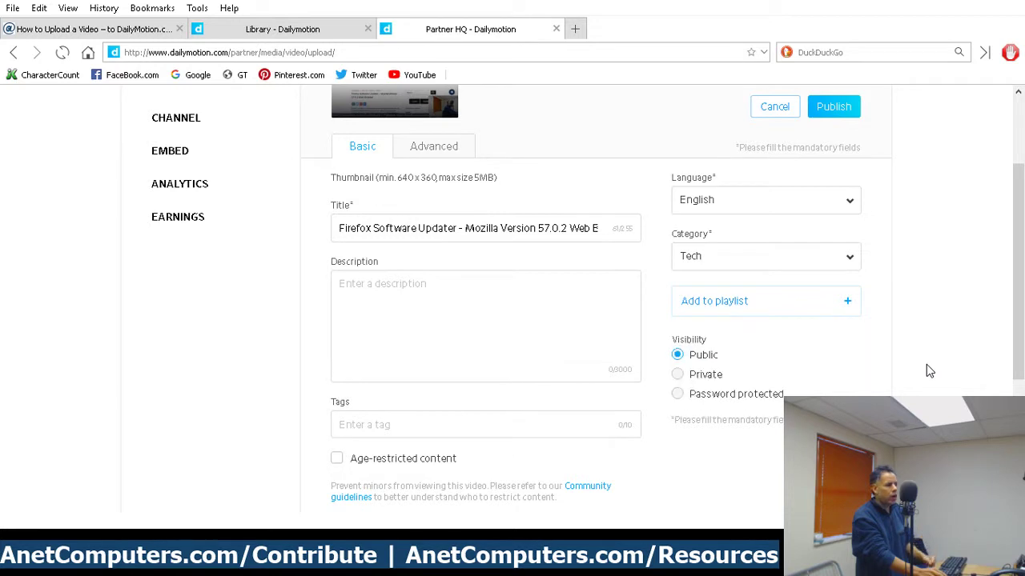
pyautogui.scroll(-3, 921, 377)
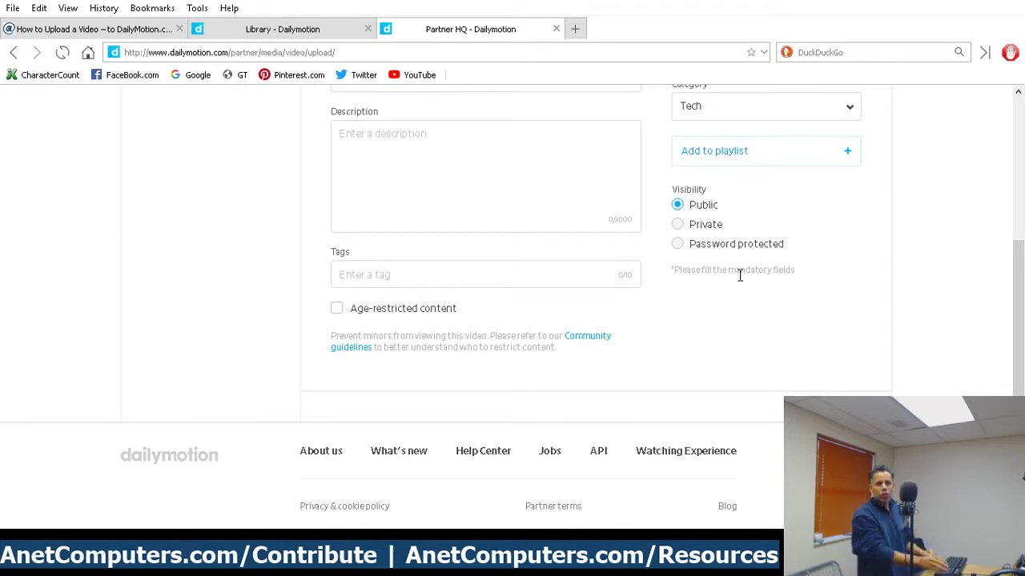
pyautogui.click(463, 182)
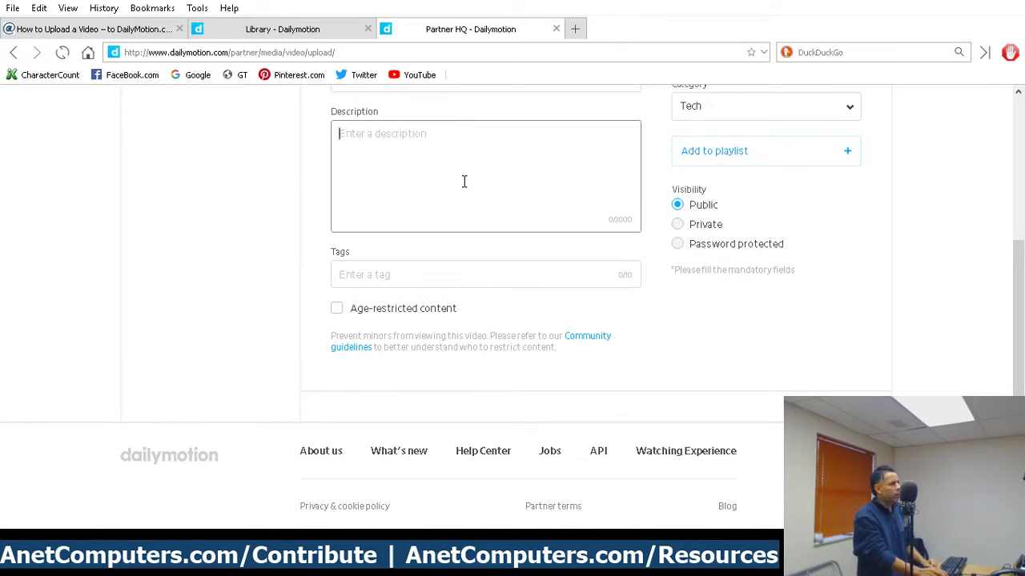
pyautogui.scroll(2, 463, 182)
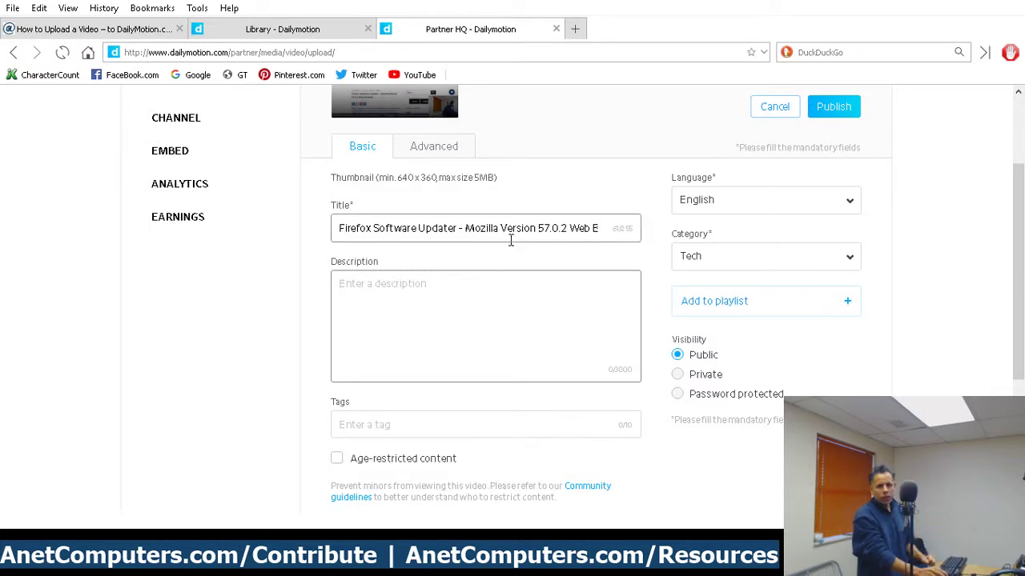
# - Return to the upload tutorial article and scroll through it
pyautogui.click(133, 30)
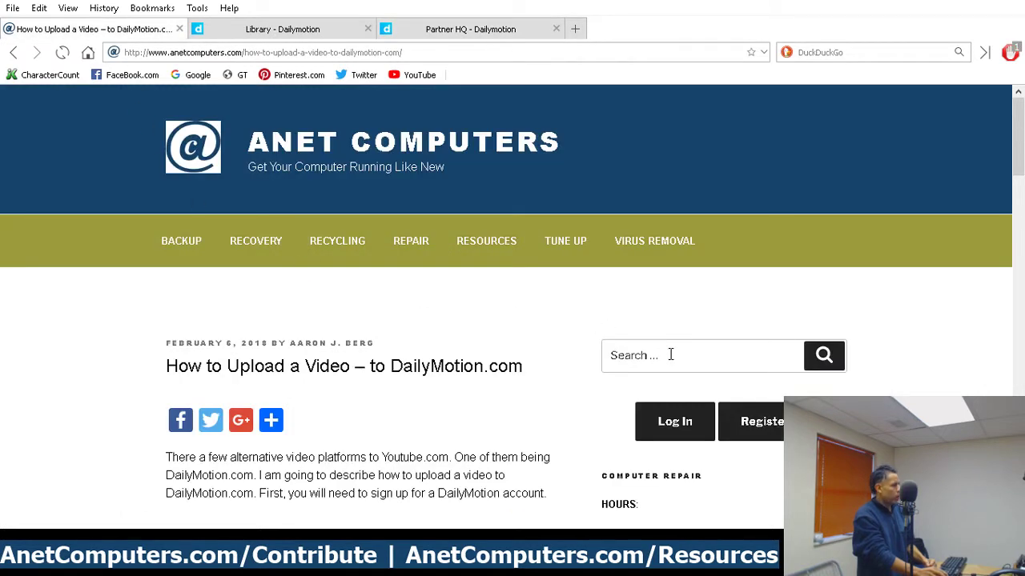
pyautogui.scroll(-5, 380, 408)
pyautogui.scroll(-3, 379, 408)
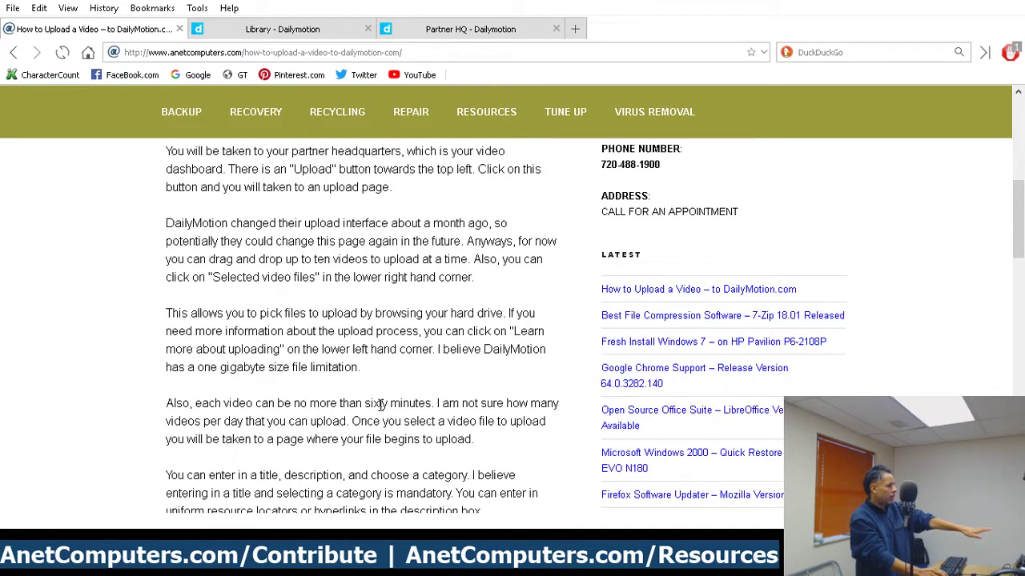
pyautogui.scroll(-3, 381, 409)
pyautogui.scroll(-3, 381, 410)
pyautogui.scroll(-3, 380, 406)
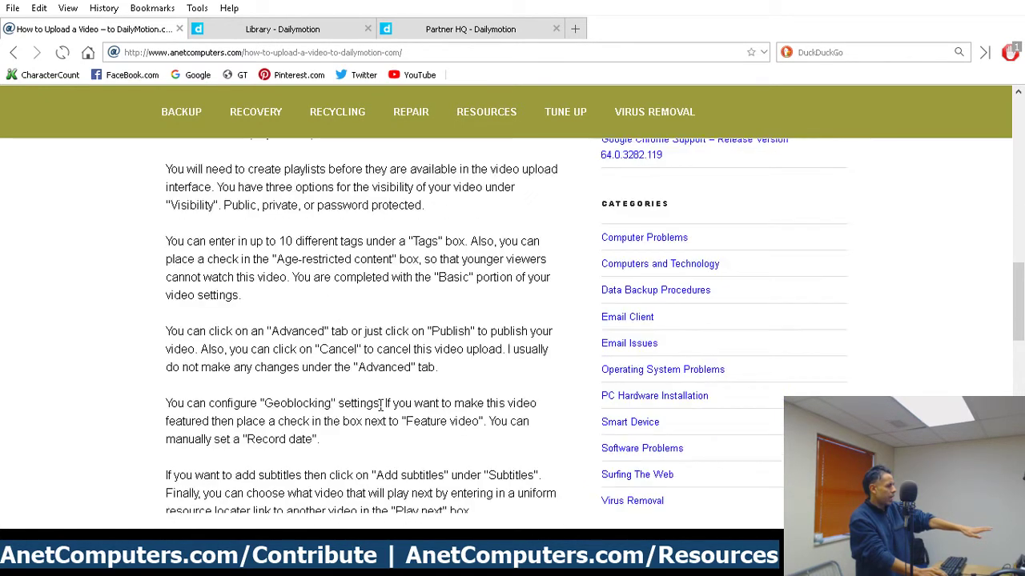
pyautogui.scroll(3, 380, 404)
pyautogui.scroll(6, 380, 402)
pyautogui.scroll(10, 379, 402)
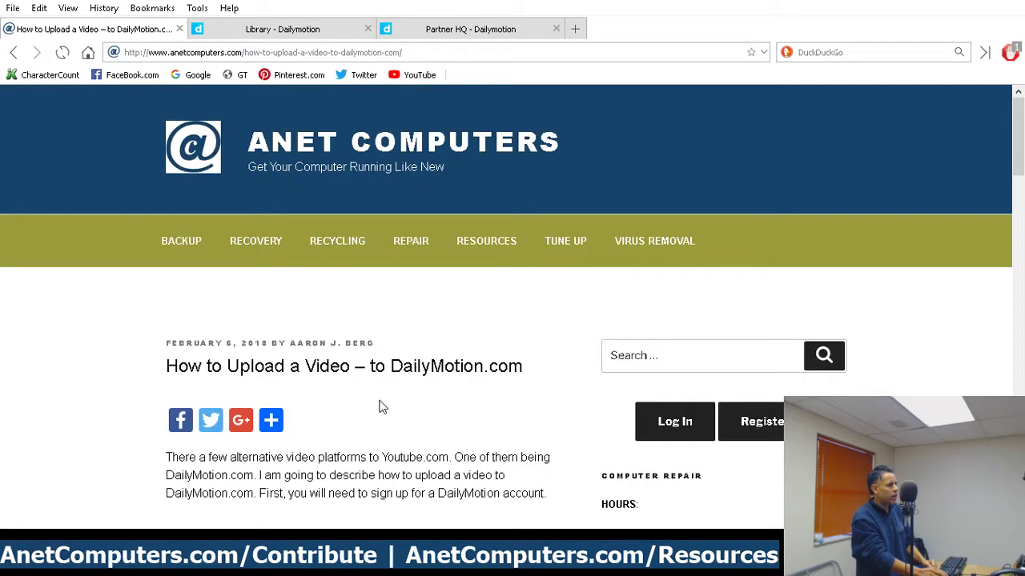
# - Open the Anet Computers home page in a new tab and clear its search box
pyautogui.click(621, 357)
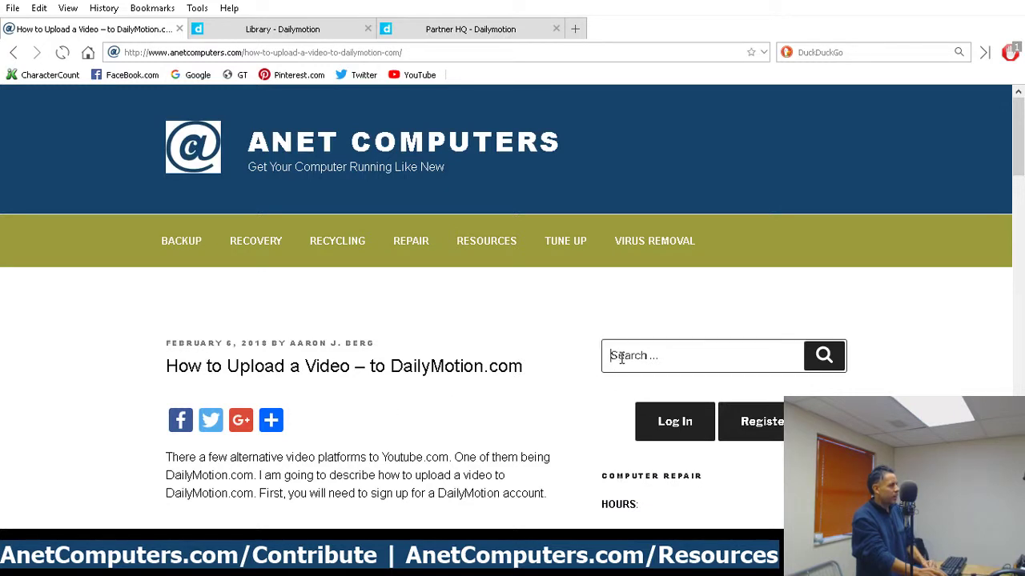
pyautogui.middleClick(405, 166)
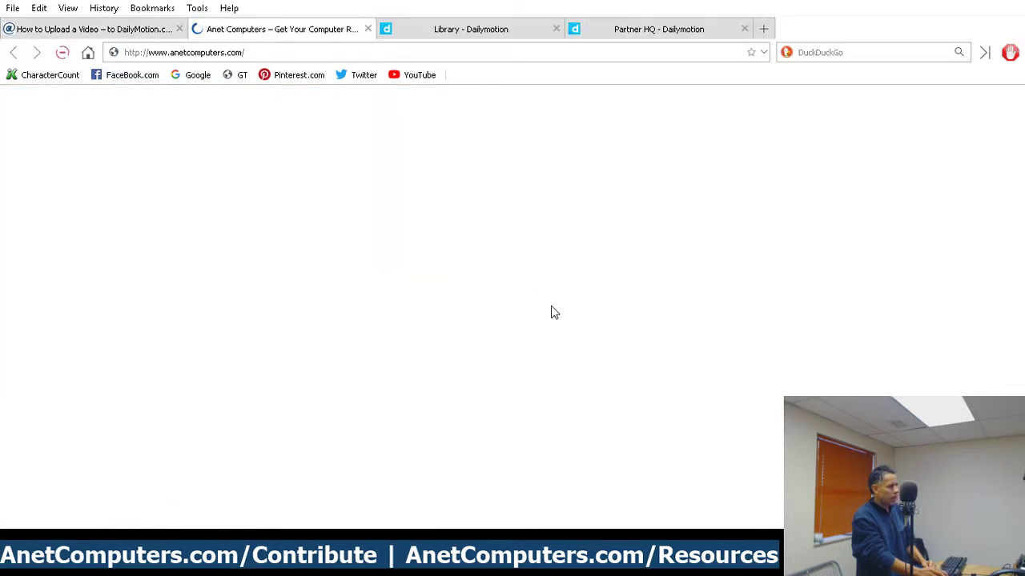
pyautogui.click(681, 395)
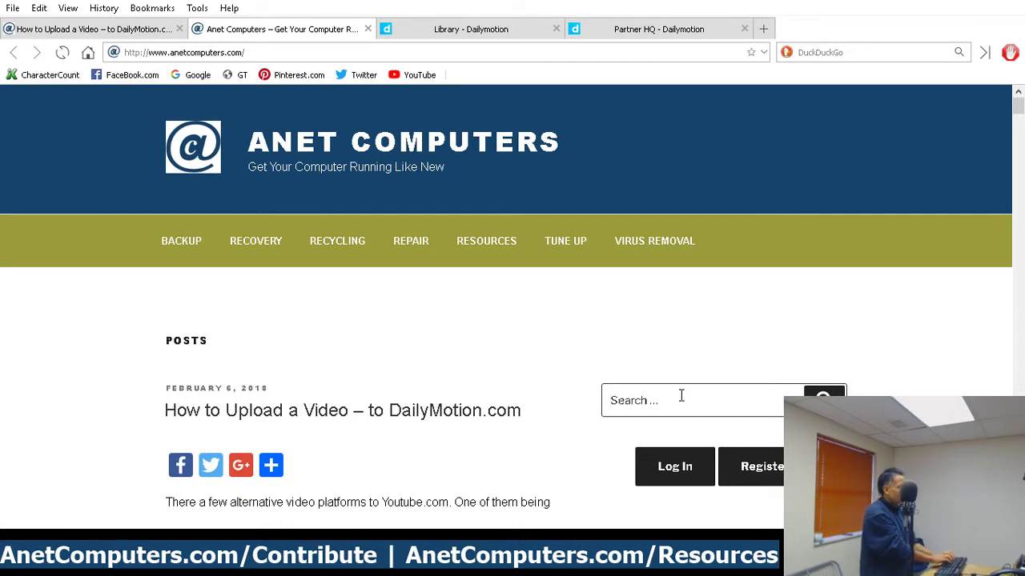
pyautogui.write('o')
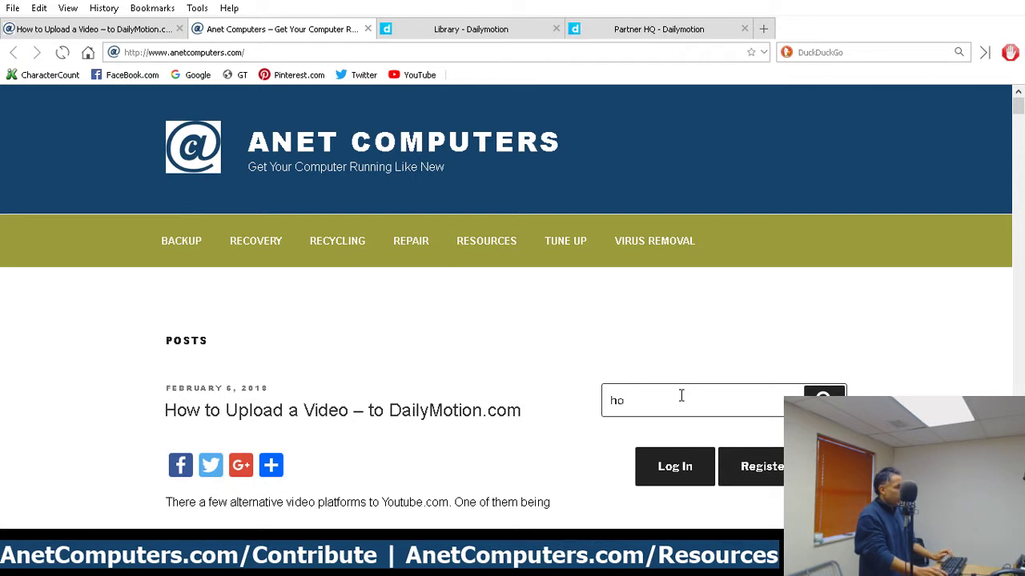
pyautogui.doubleClick(684, 397)
pyautogui.press('BackSpace')
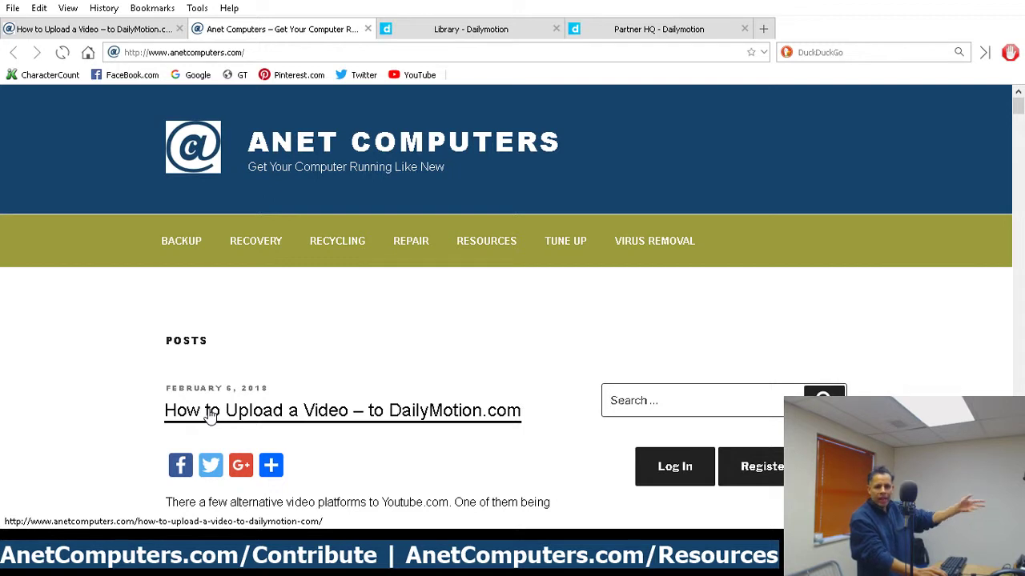
pyautogui.click(639, 37)
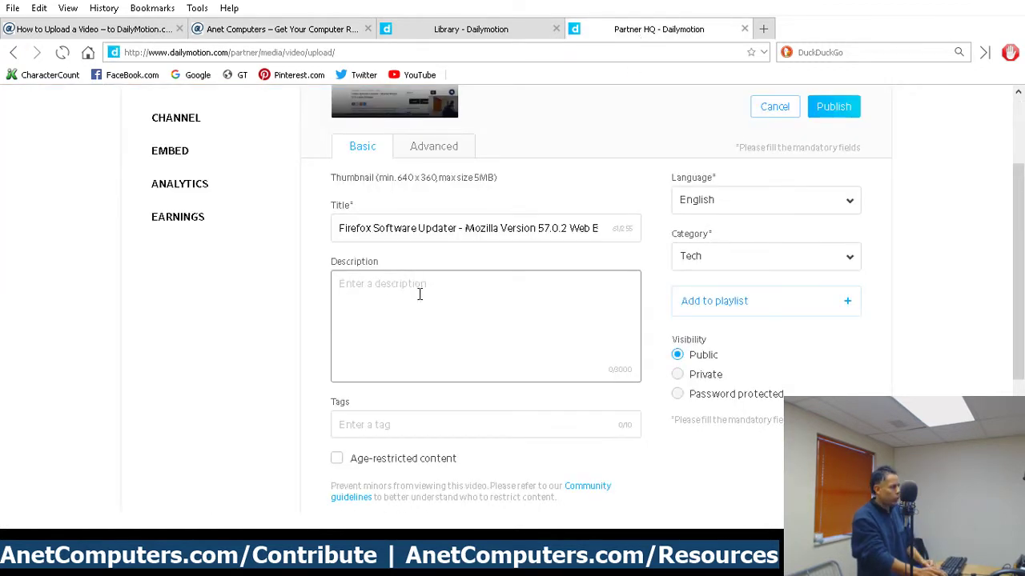
pyautogui.write('http://www.anetcomputers.com/how-to-upload-a-video-to-dailymotion-com/')
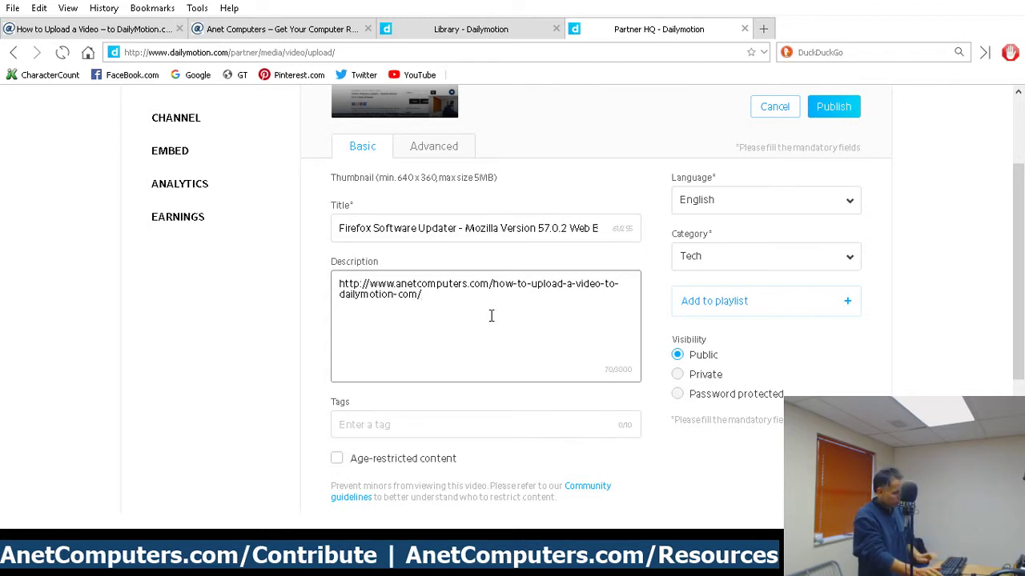
pyautogui.press('Return')
pyautogui.press('Return')
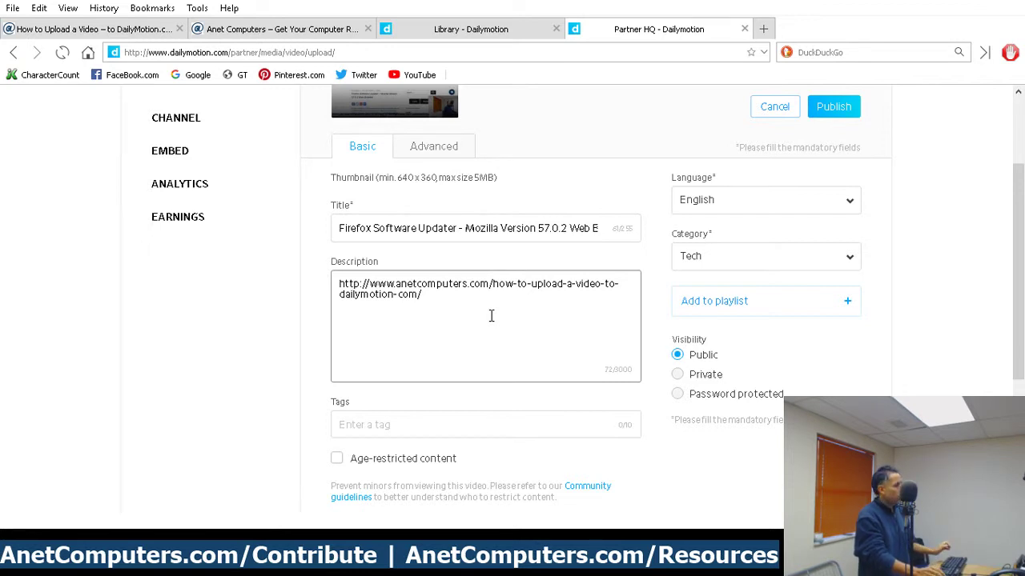
pyautogui.write('h')
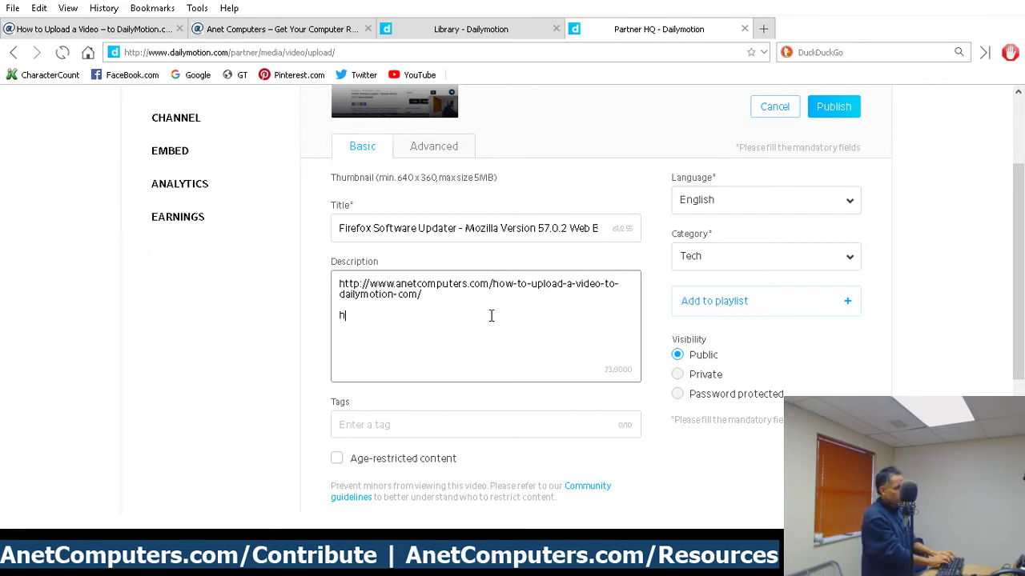
pyautogui.write('ttp://')
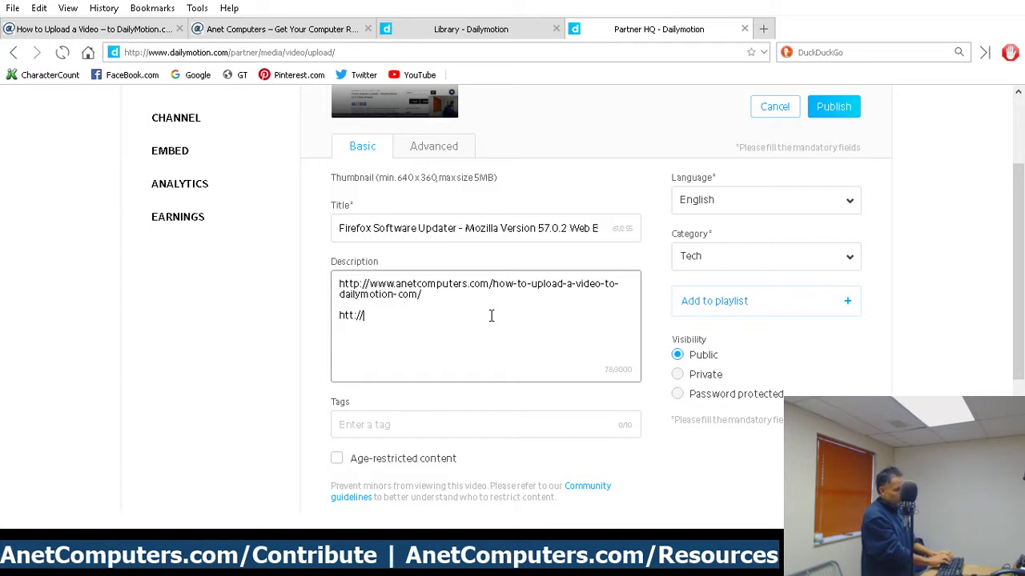
pyautogui.write('www.a')
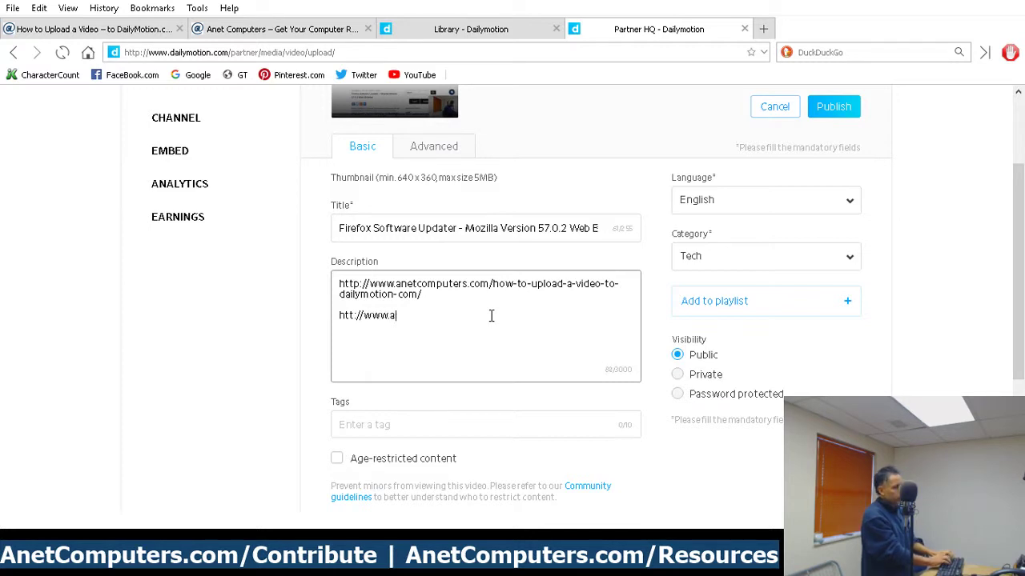
pyautogui.write('netcomputers.co')
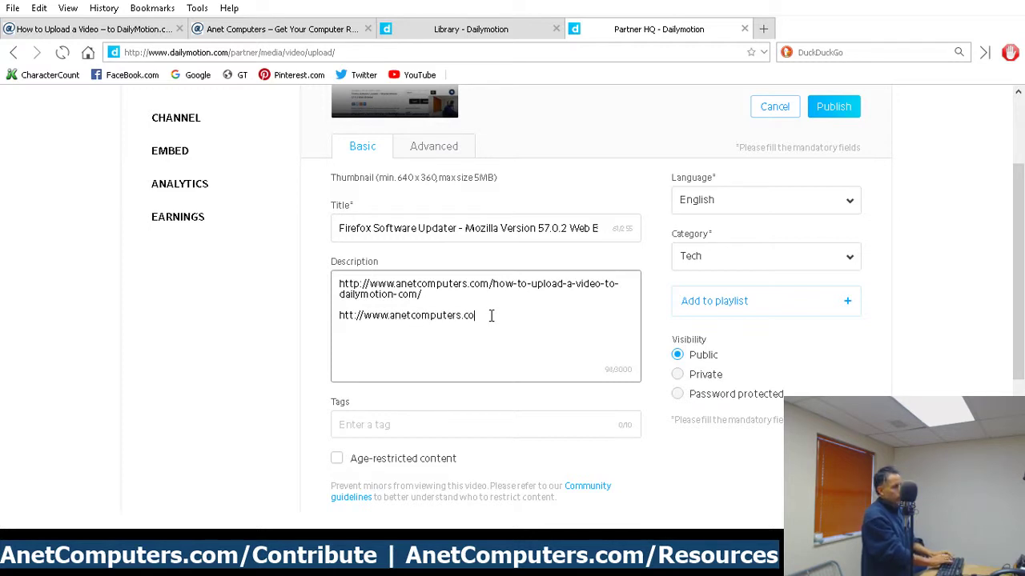
pyautogui.write('m/resources')
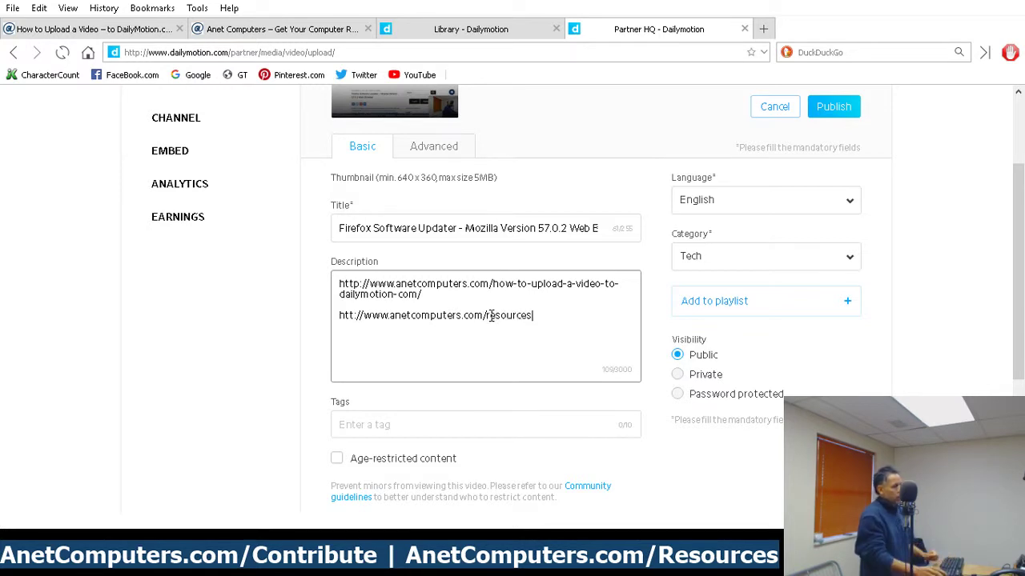
pyautogui.click(506, 428)
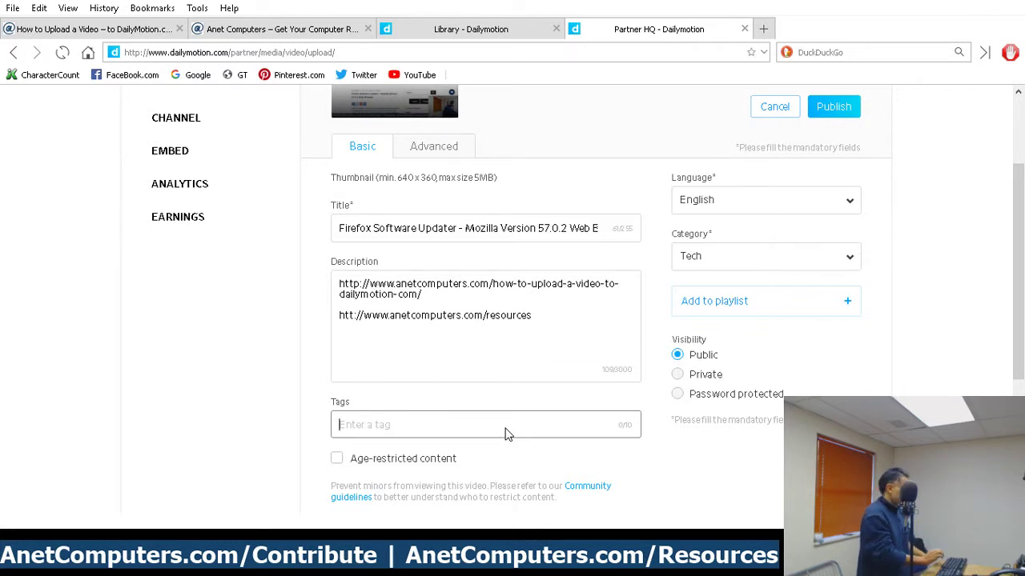
pyautogui.write('Firefox')
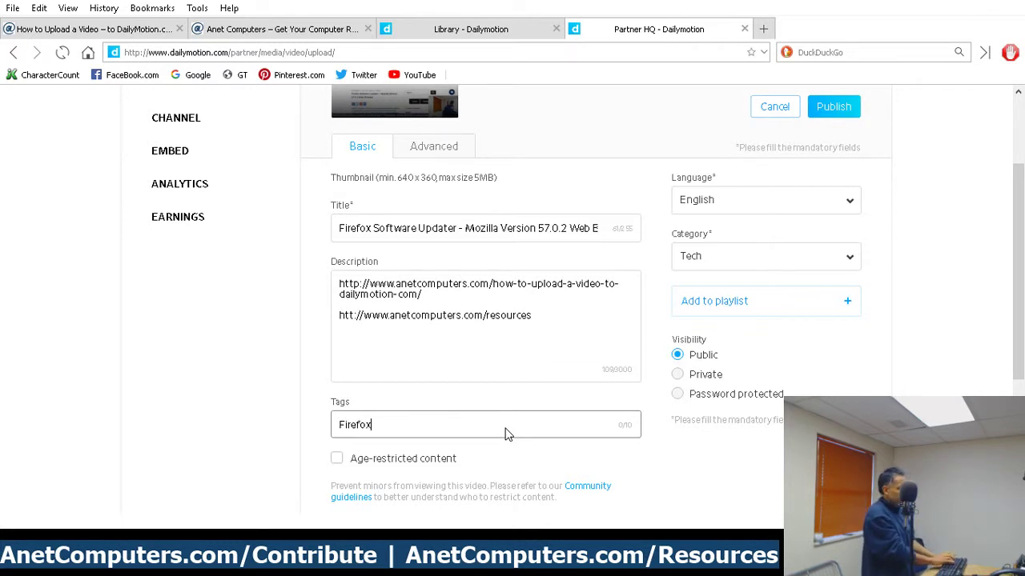
pyautogui.press('Return')
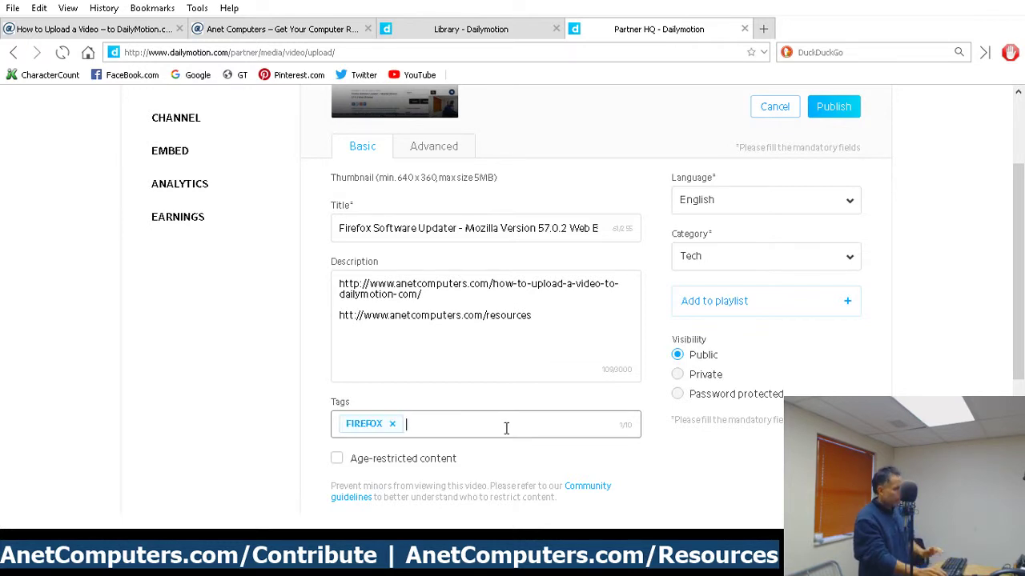
pyautogui.click(393, 428)
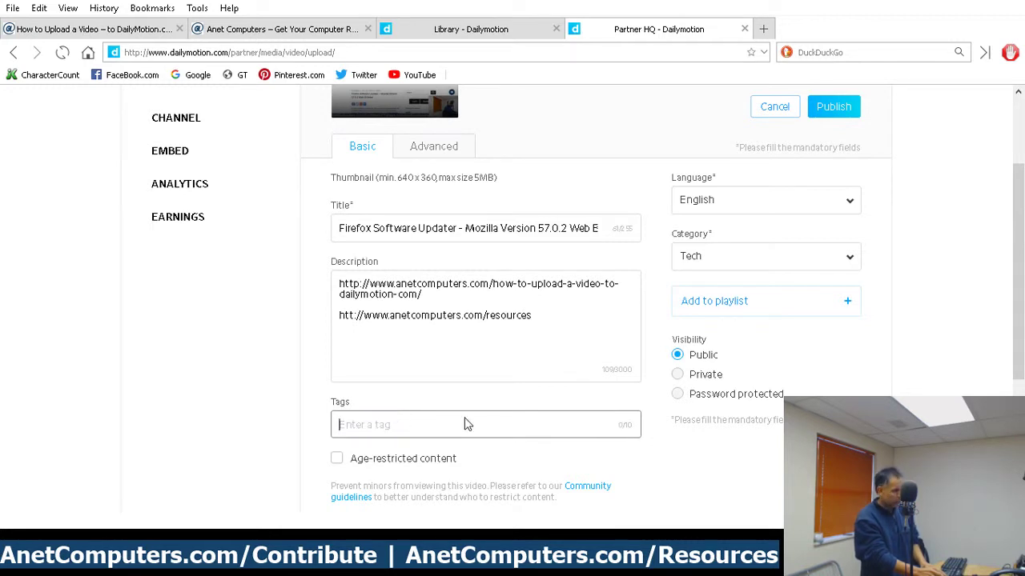
pyautogui.scroll(-3, 469, 421)
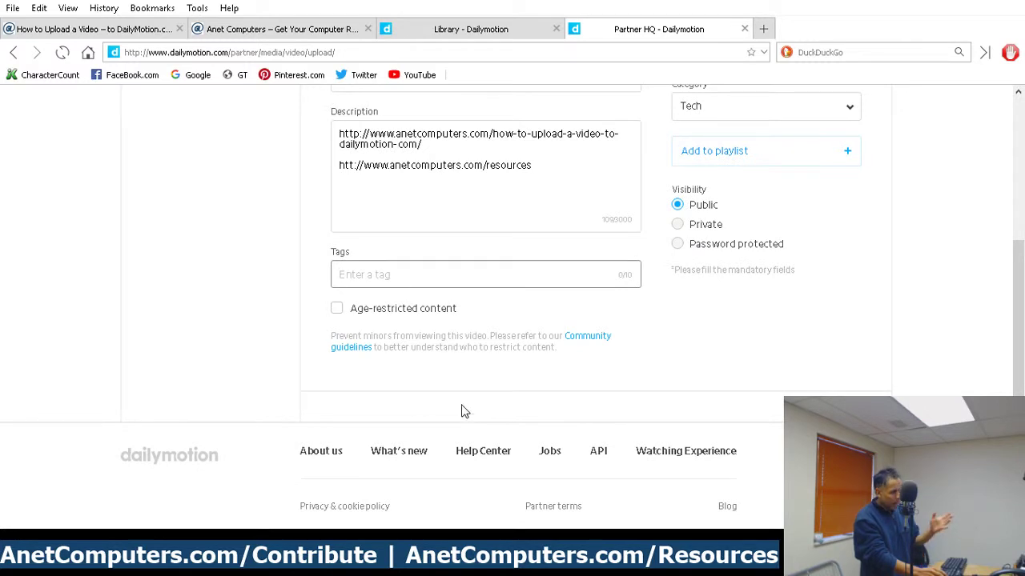
pyautogui.click(337, 310)
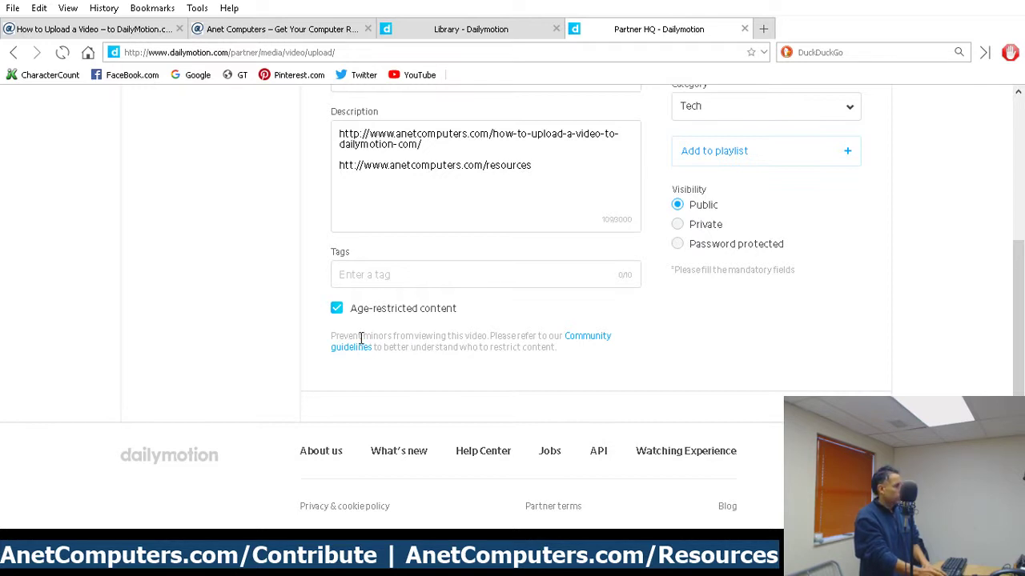
pyautogui.click(340, 314)
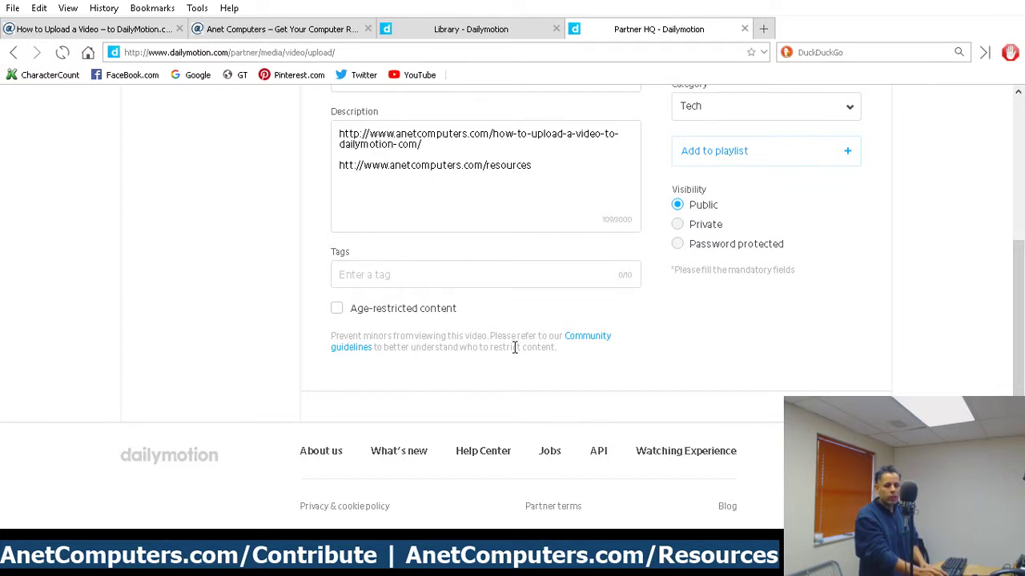
pyautogui.scroll(5, 515, 346)
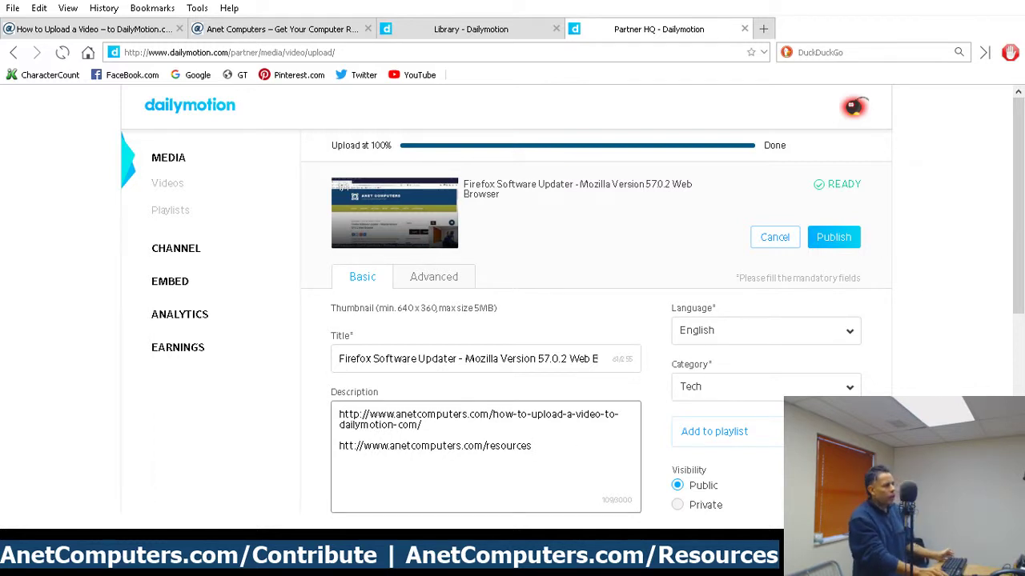
# - Show the video's Advanced settings: geoblocking, monetization, embed code and subtitles
pyautogui.scroll(-3, 899, 394)
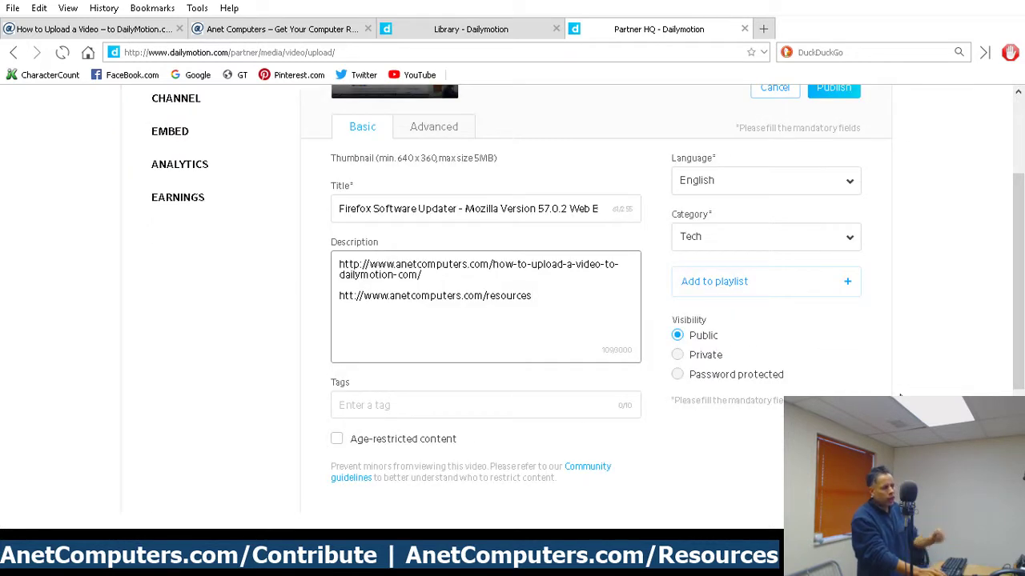
pyautogui.scroll(3, 900, 395)
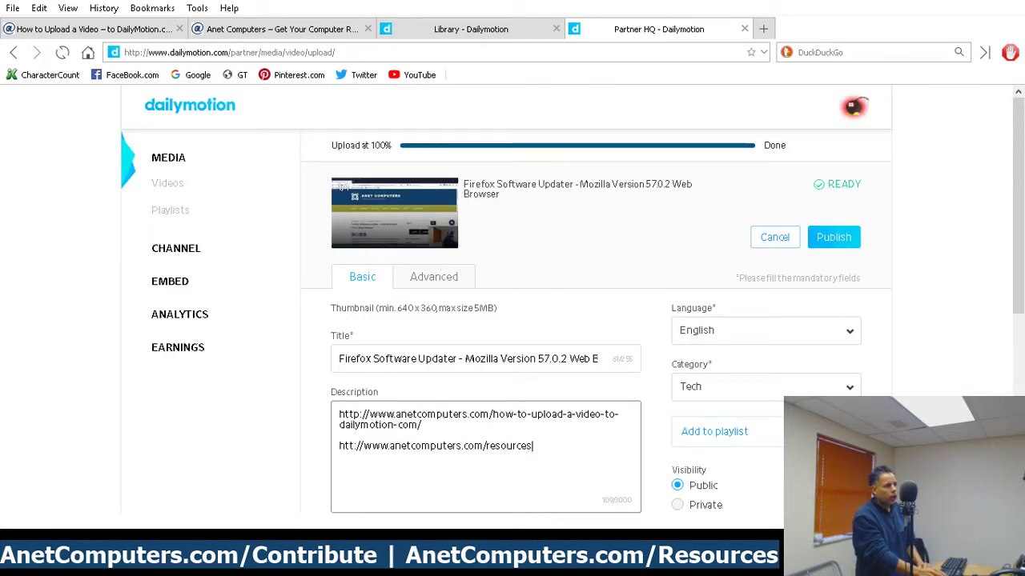
pyautogui.scroll(-4, 442, 168)
pyautogui.scroll(2, 443, 168)
pyautogui.click(436, 130)
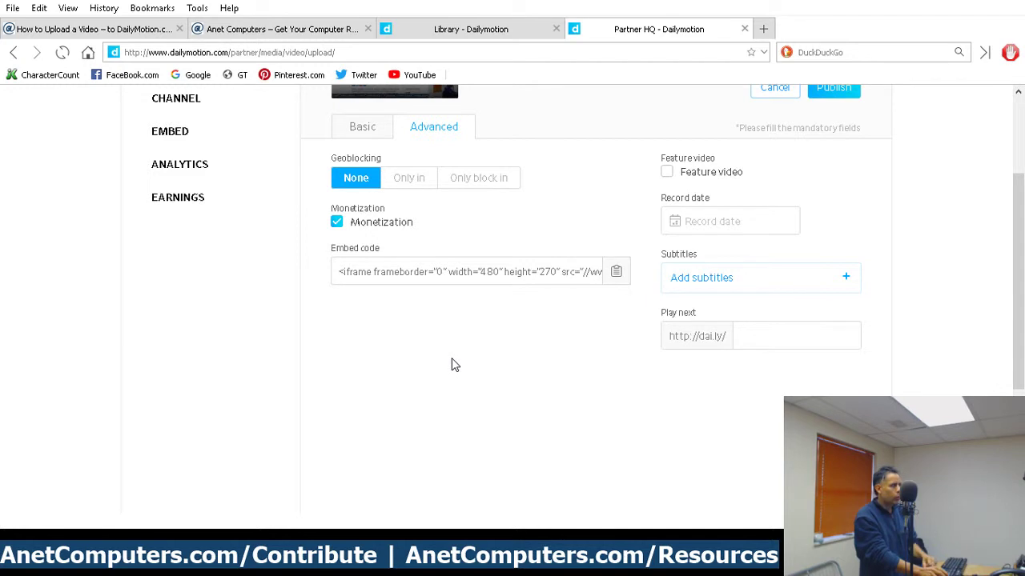
pyautogui.scroll(3, 453, 368)
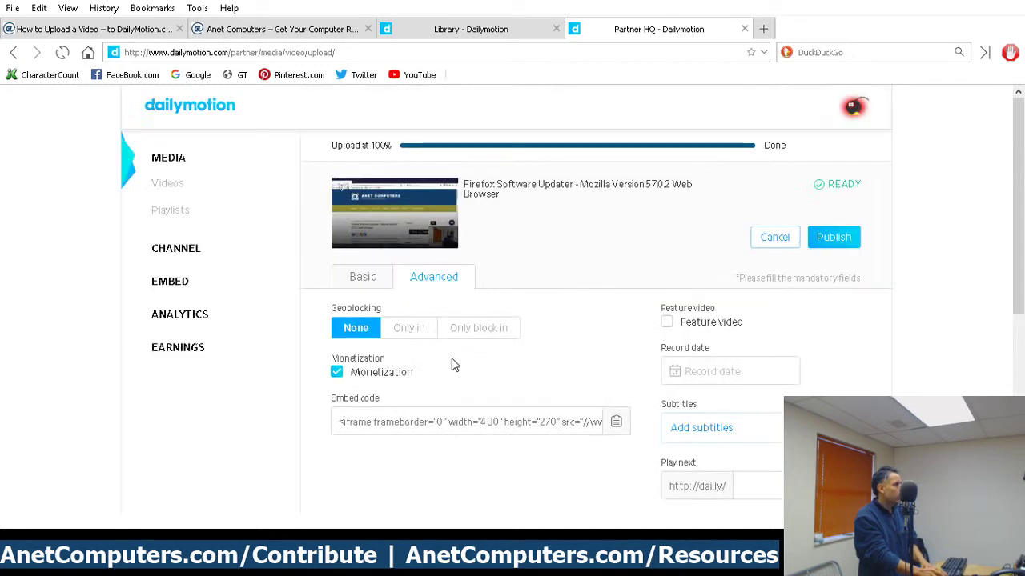
pyautogui.click(403, 335)
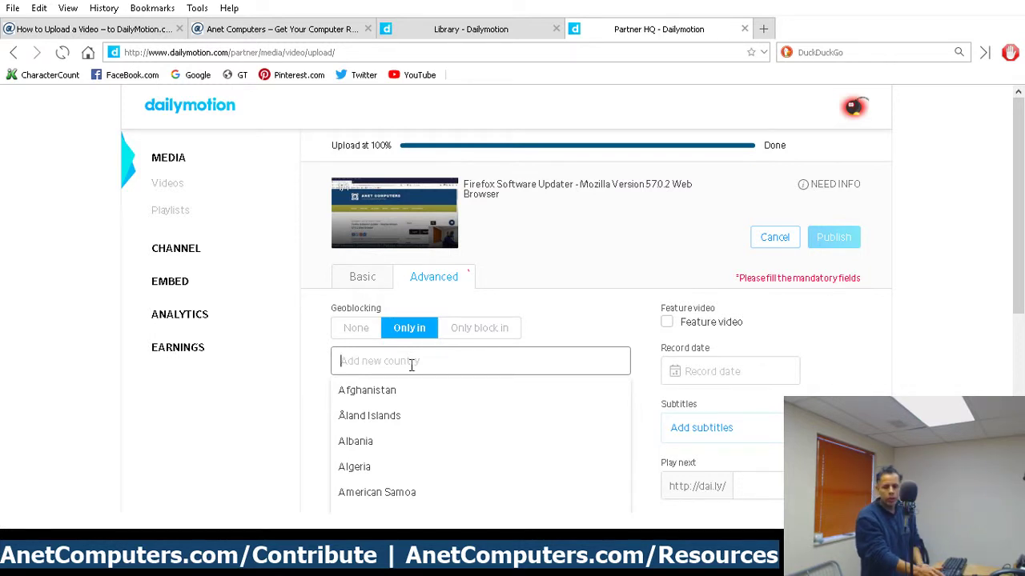
pyautogui.click(489, 344)
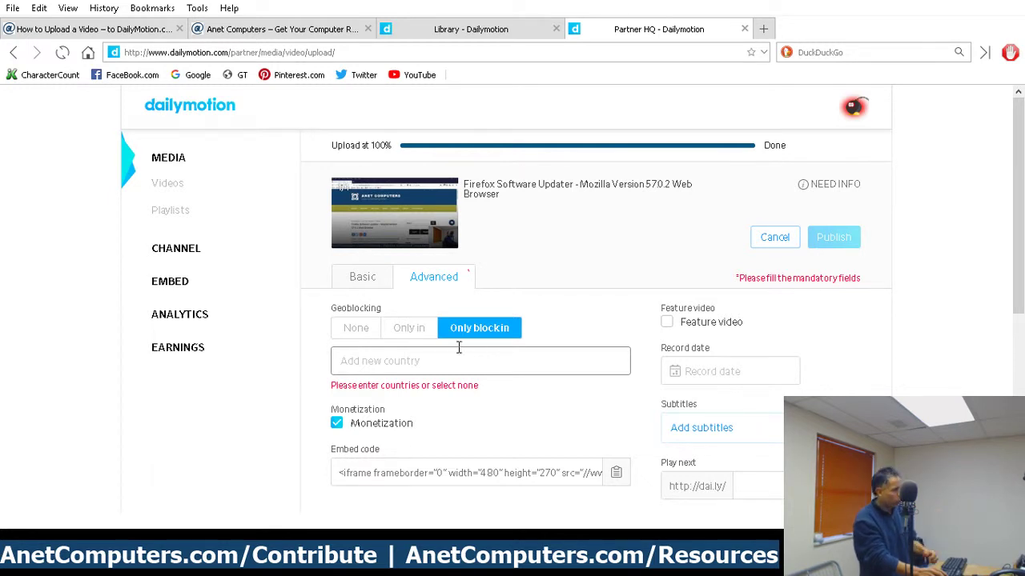
# - Set Geoblocking to None so the video shows READY, keeping monetization on
pyautogui.click(355, 337)
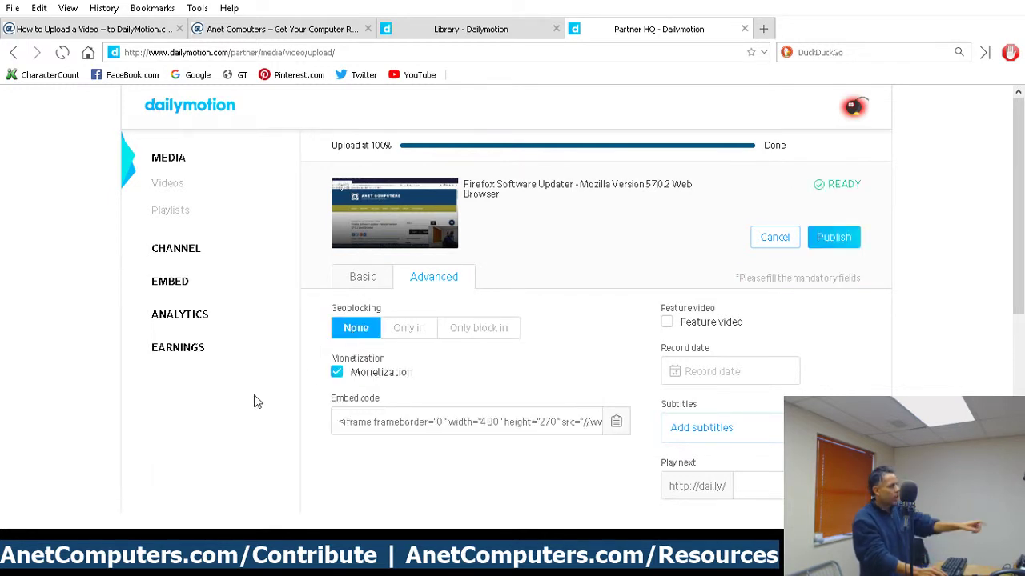
pyautogui.scroll(-3, 272, 404)
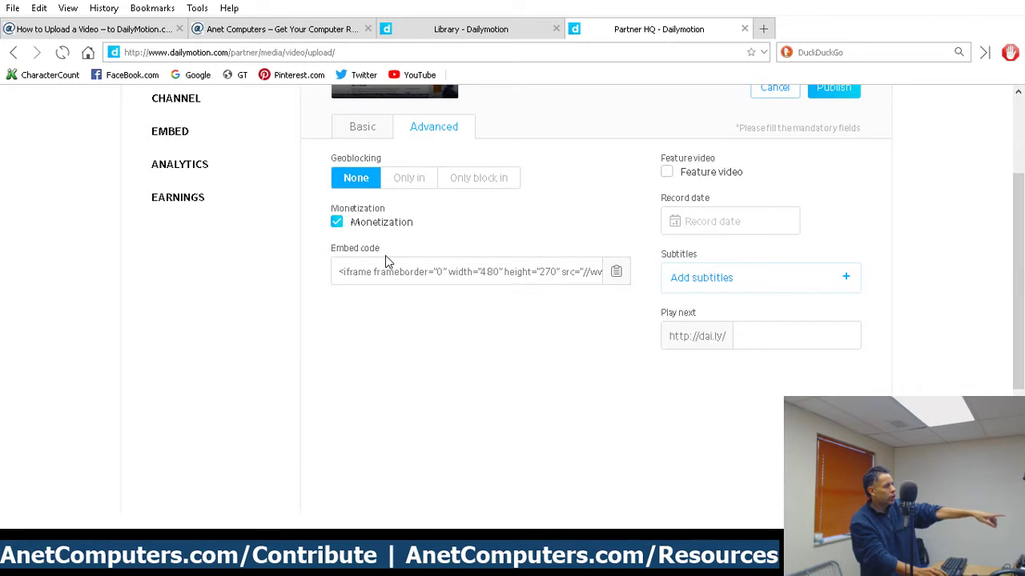
pyautogui.scroll(3, 391, 270)
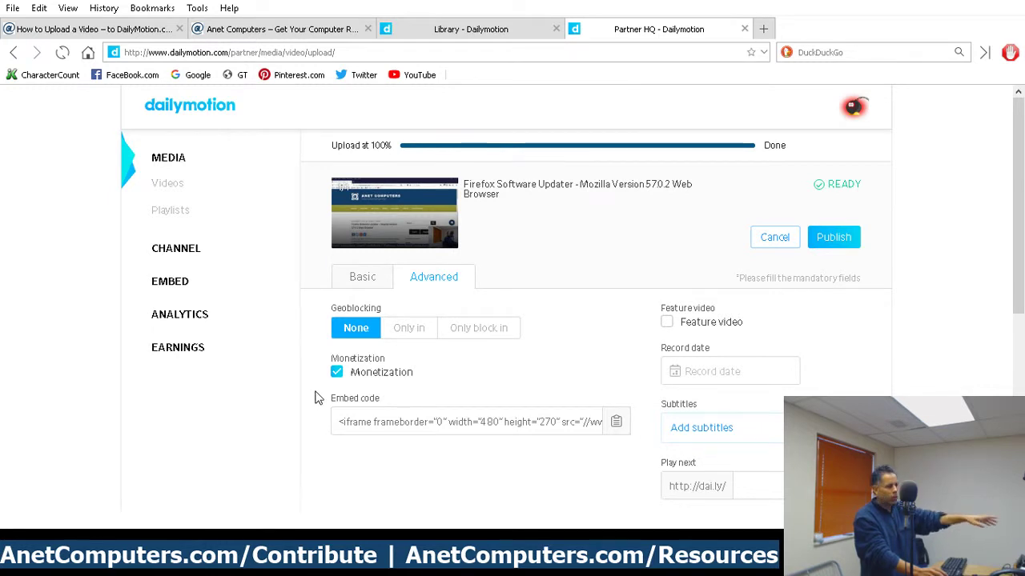
pyautogui.click(355, 425)
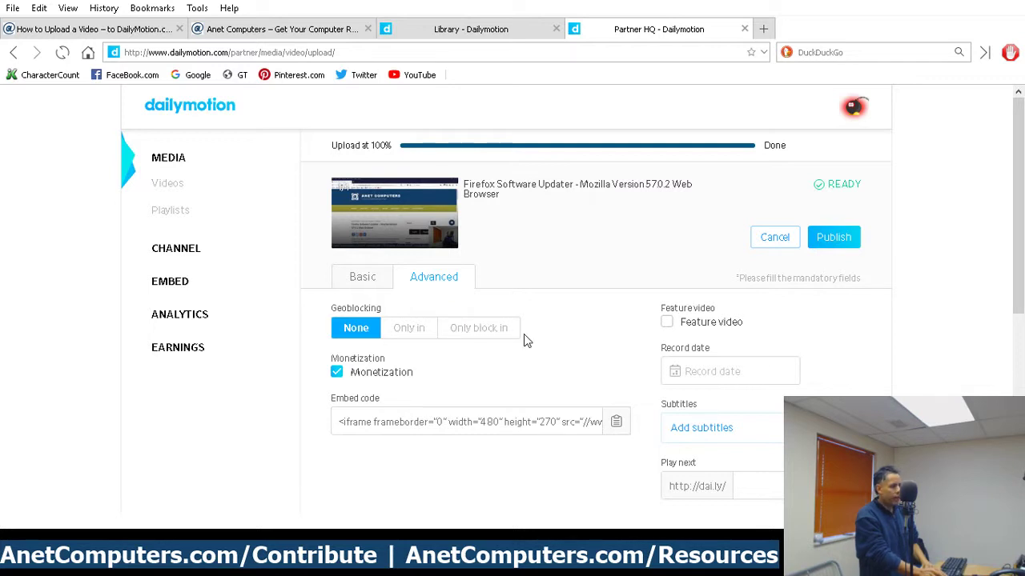
# - Switch on Feature video, compare with the public channel's videos, and return to Partner HQ
pyautogui.scroll(-2, 523, 334)
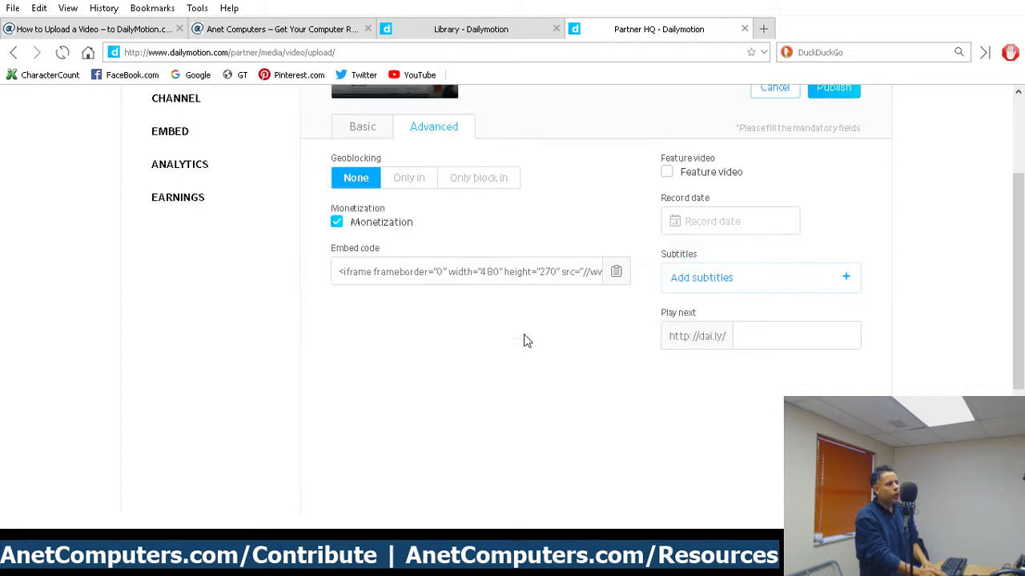
pyautogui.click(667, 173)
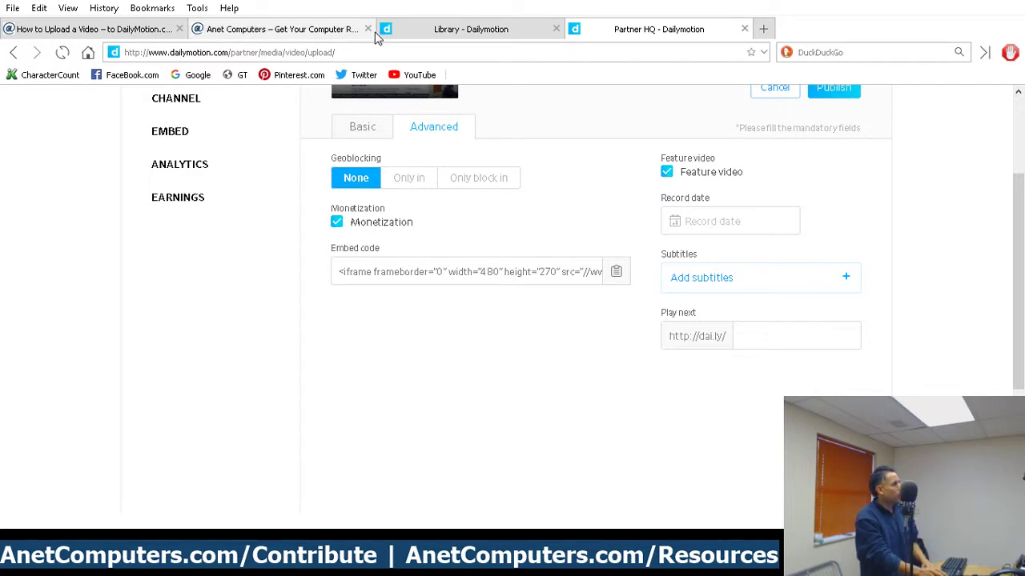
pyautogui.click(436, 30)
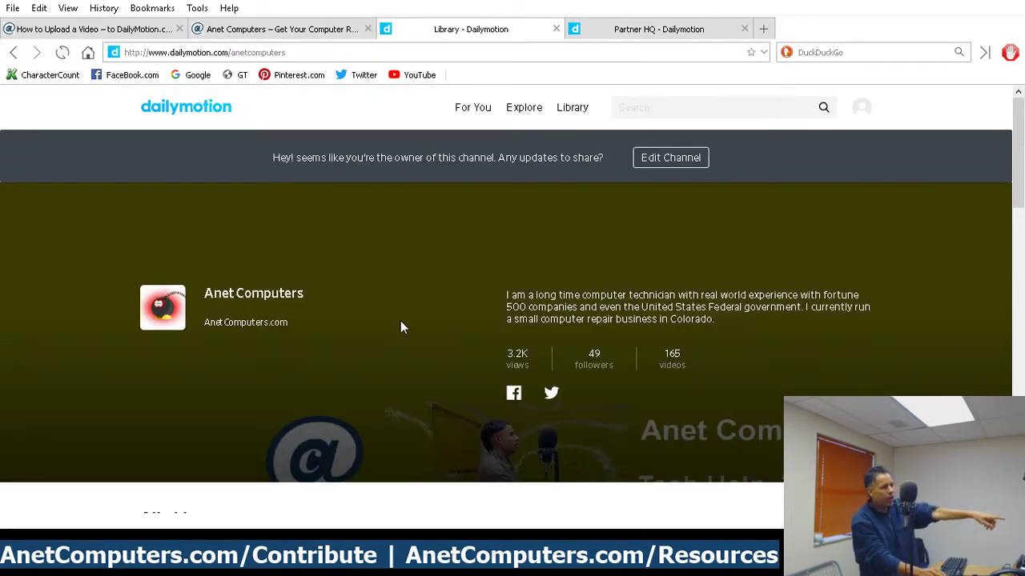
pyautogui.scroll(-4, 401, 324)
pyautogui.scroll(-2, 402, 328)
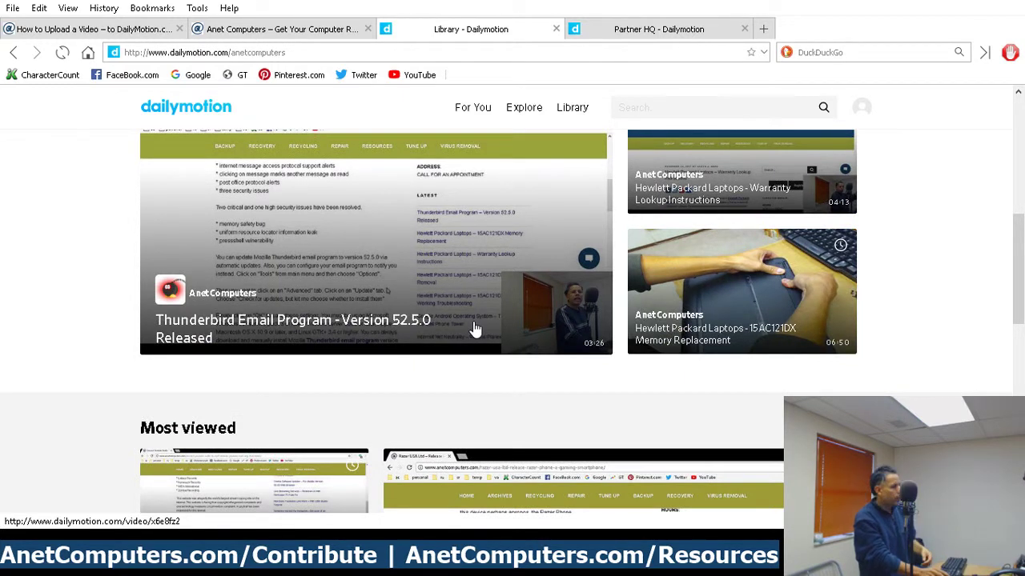
pyautogui.click(666, 35)
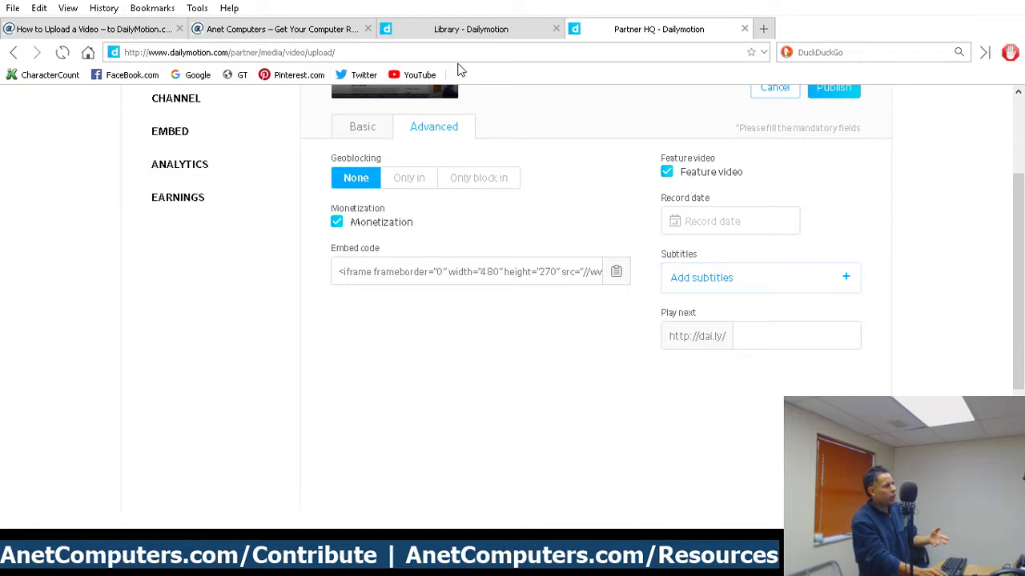
pyautogui.click(462, 32)
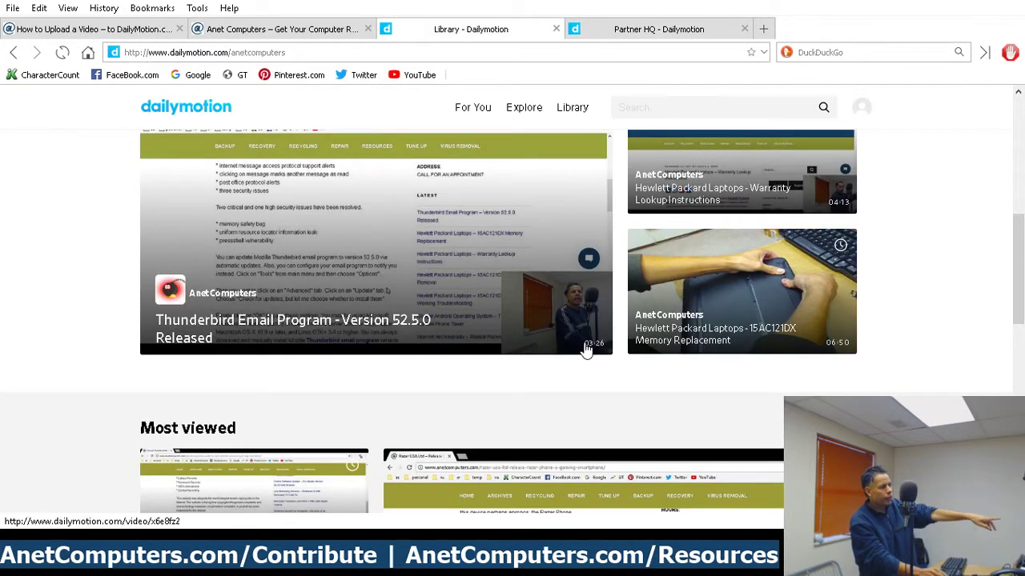
pyautogui.scroll(4, 432, 332)
pyautogui.scroll(-2, 384, 332)
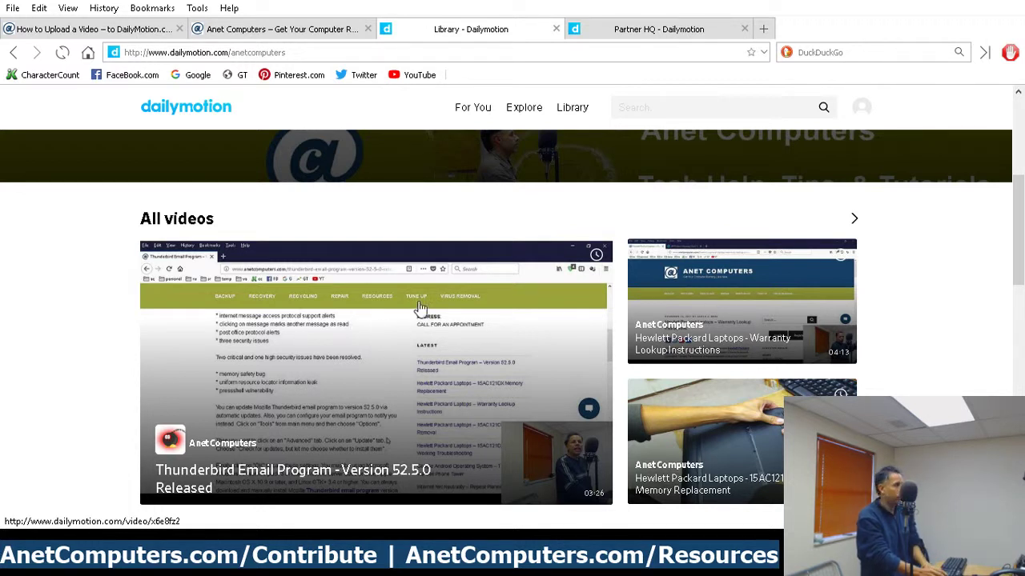
pyautogui.click(634, 32)
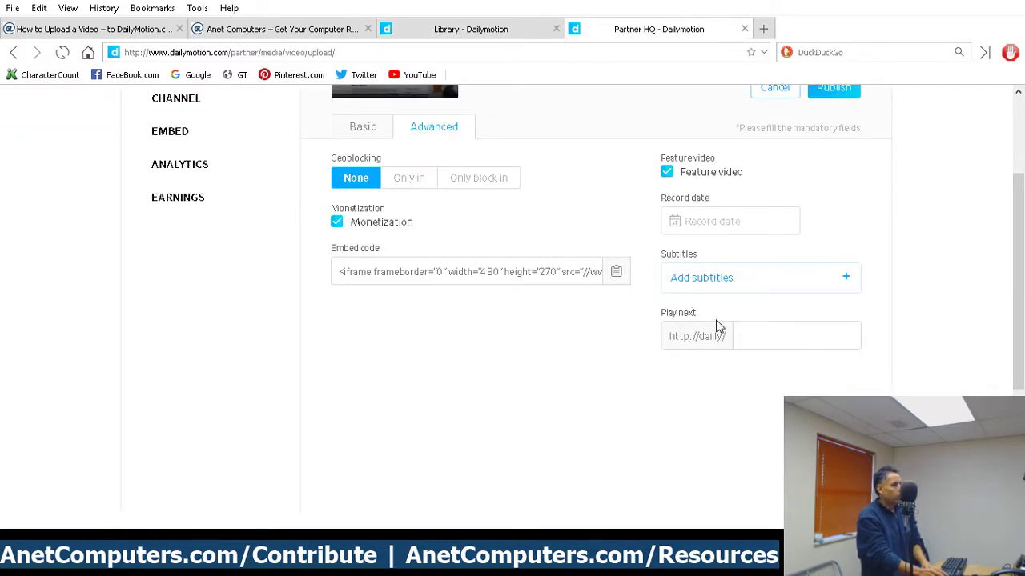
# - Switch off Feature video and leave the Record date empty
pyautogui.click(667, 171)
pyautogui.click(716, 222)
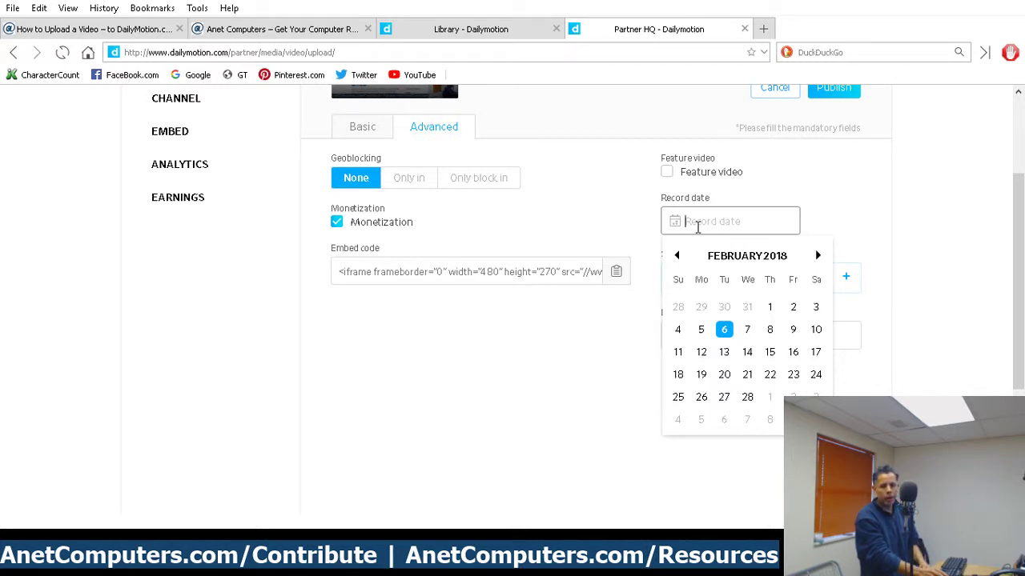
pyautogui.click(574, 386)
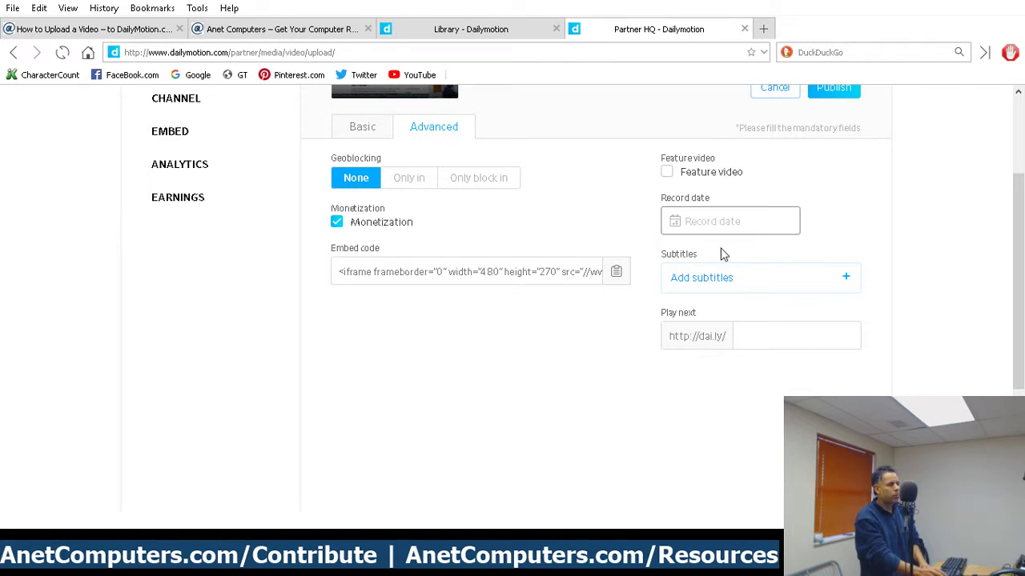
# - Browse the subtitle languages and close the list without adding any subtitles
pyautogui.click(839, 277)
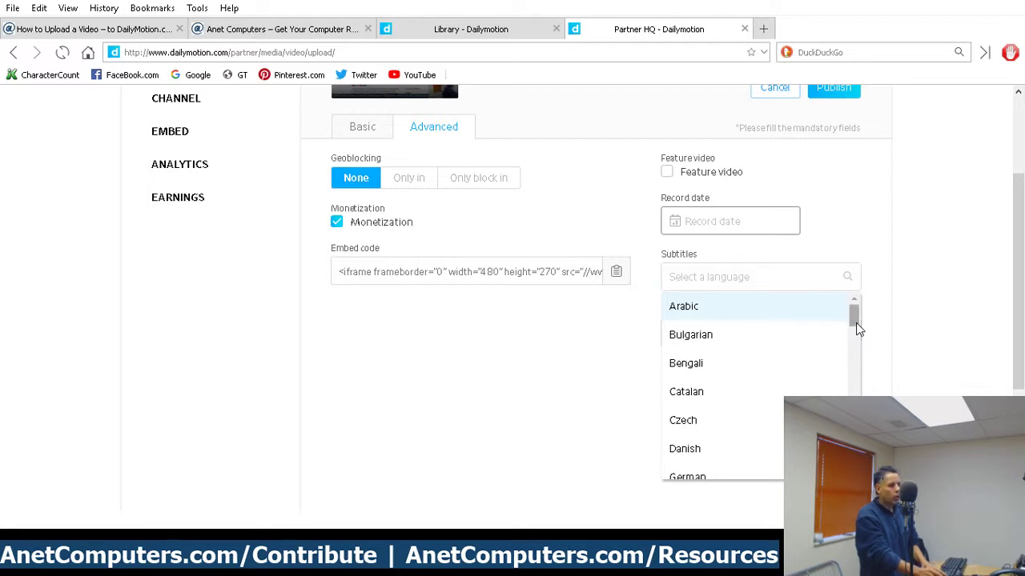
pyautogui.moveTo(855, 319); pyautogui.dragTo(830, 313)
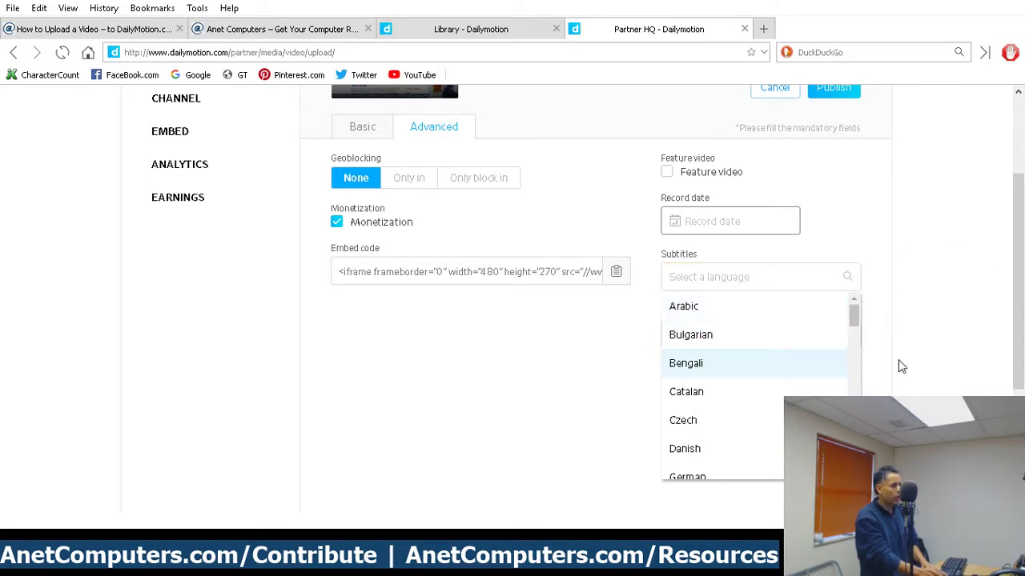
pyautogui.scroll(-3, 896, 366)
pyautogui.scroll(3, 841, 382)
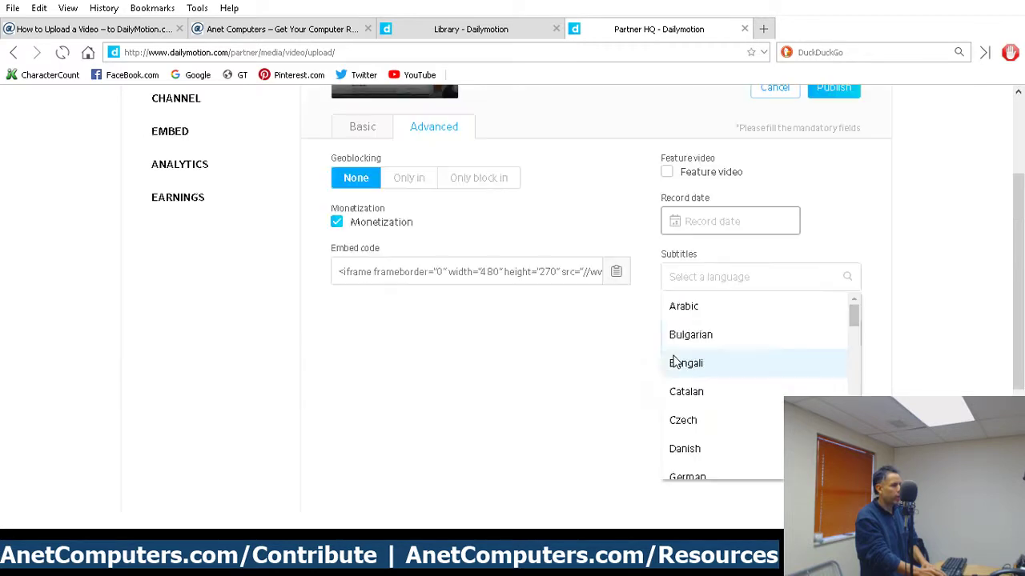
pyautogui.click(753, 278)
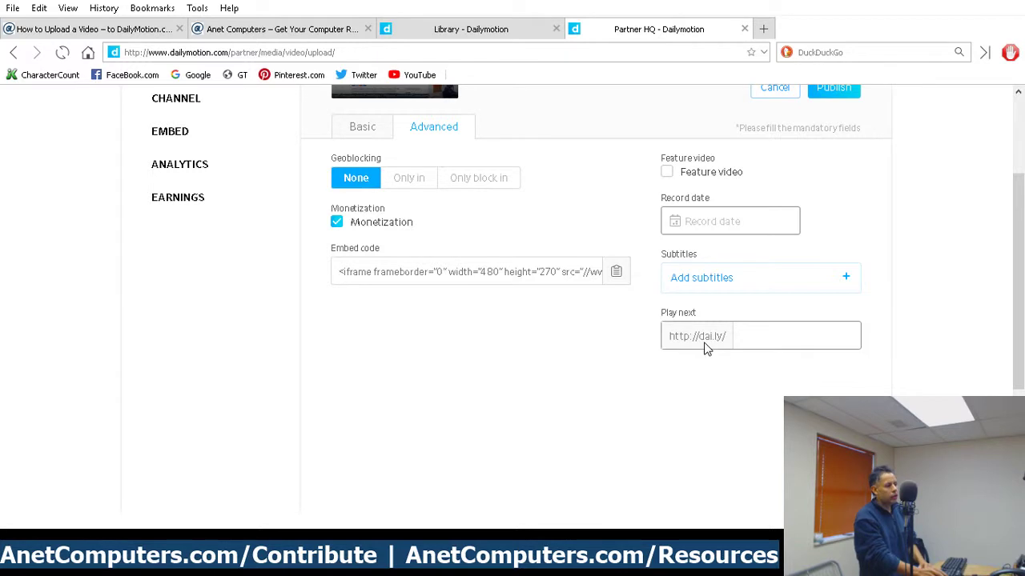
pyautogui.click(756, 341)
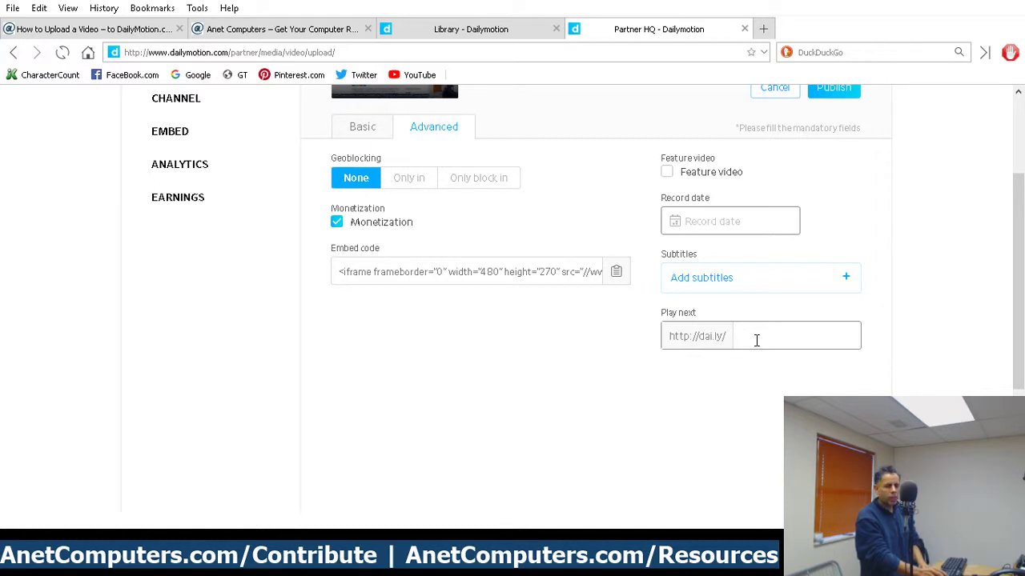
pyautogui.click(461, 34)
pyautogui.scroll(-2, 601, 385)
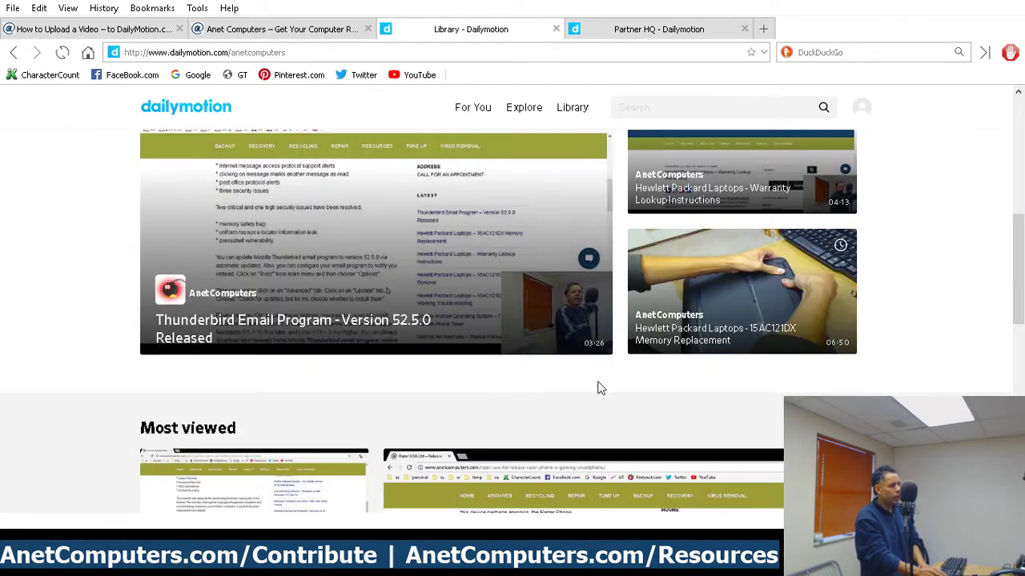
pyautogui.scroll(-2, 601, 387)
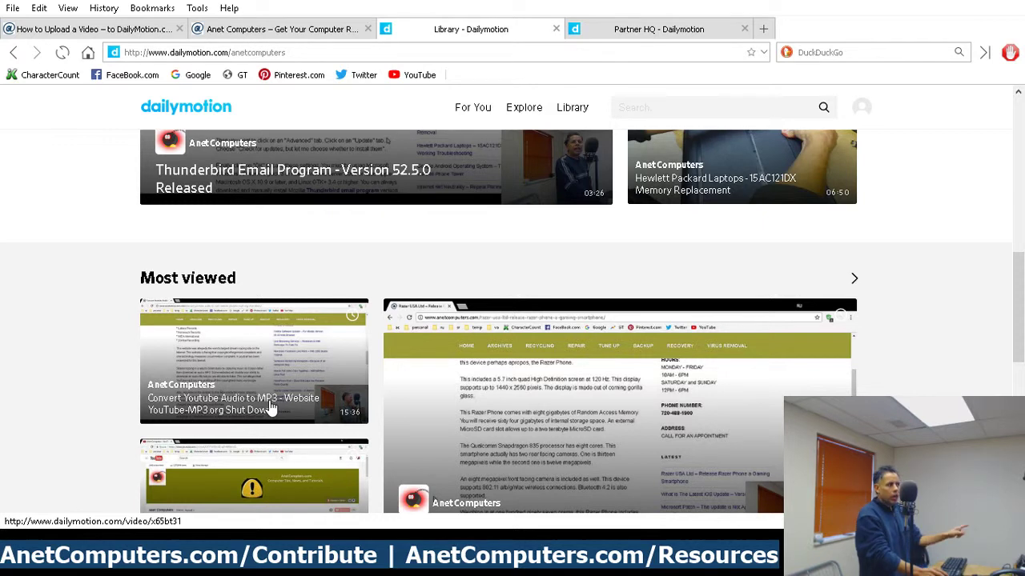
pyautogui.click(666, 30)
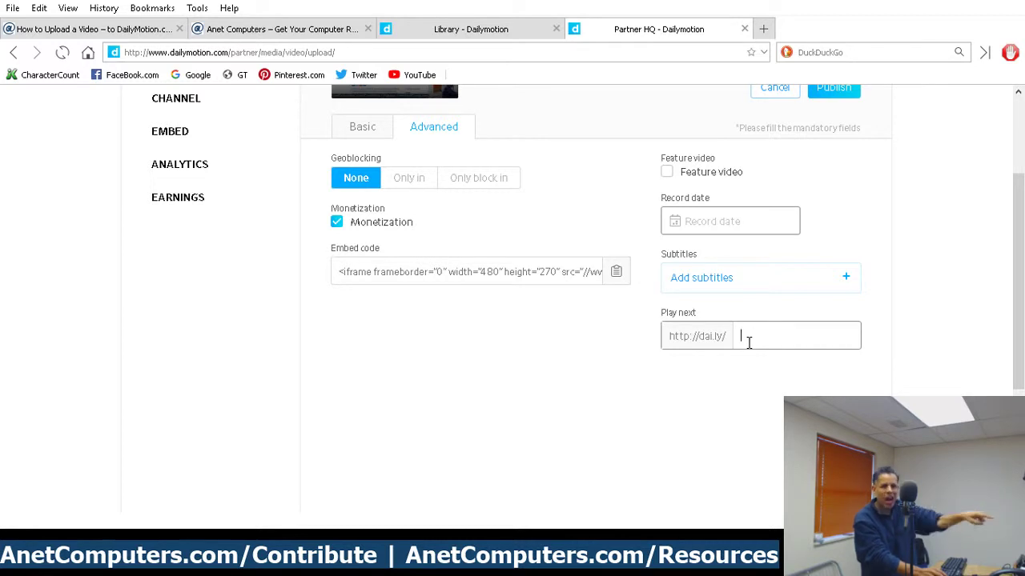
pyautogui.scroll(3, 496, 471)
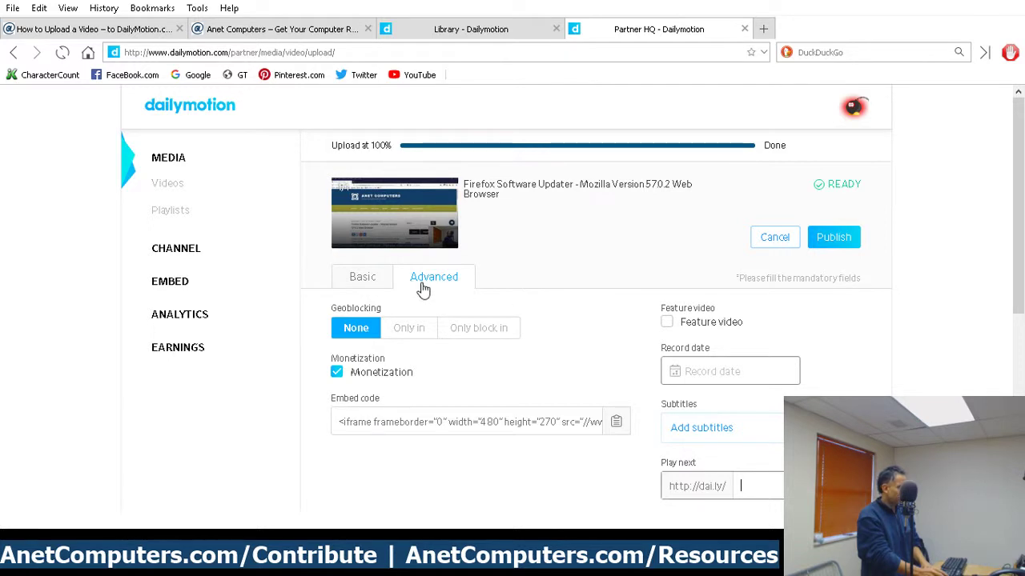
# - Return to Basic details and publish the video once the upload shows Done
pyautogui.click(374, 285)
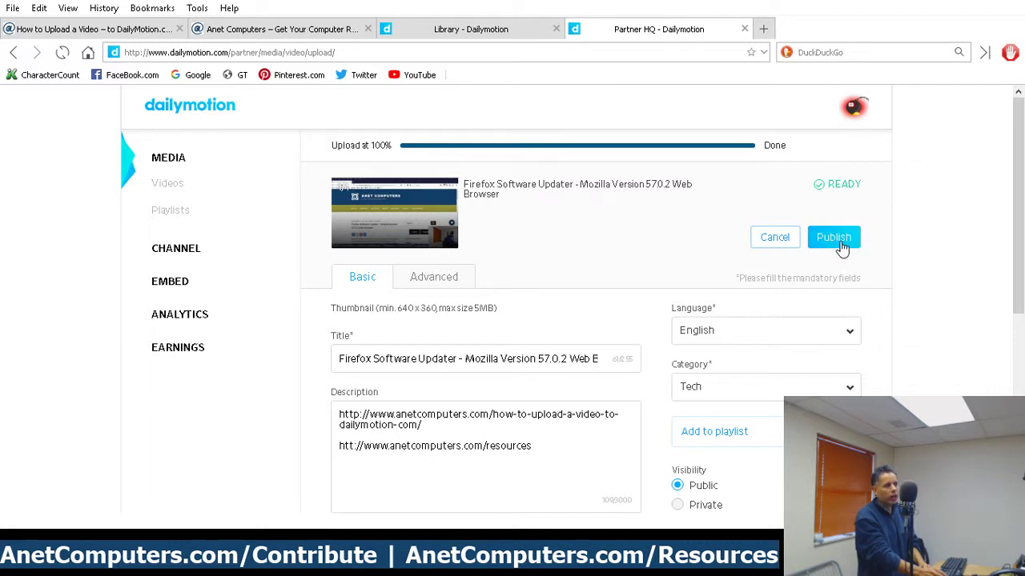
pyautogui.click(841, 244)
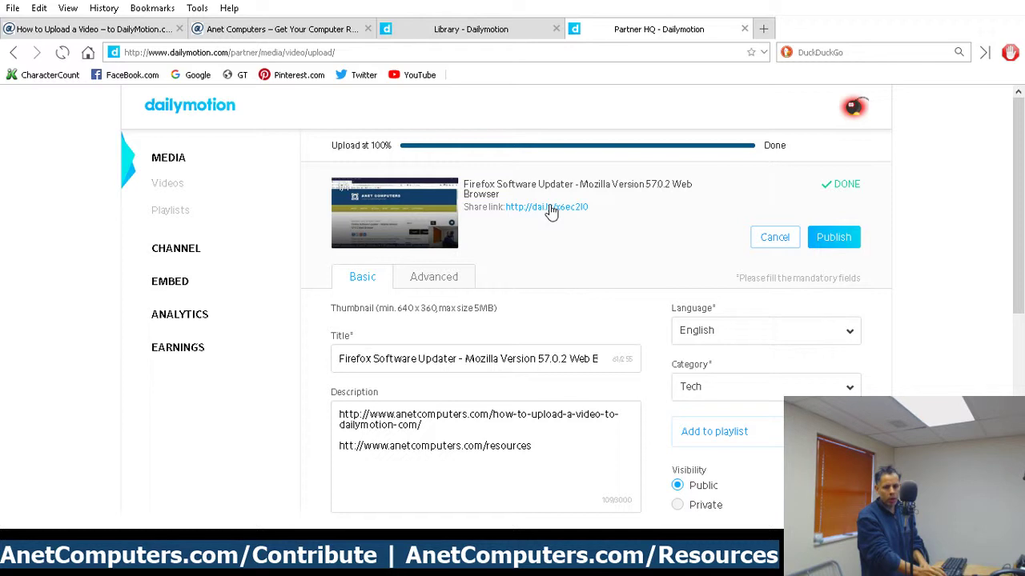
pyautogui.scroll(-3, 528, 389)
pyautogui.scroll(-4, 528, 390)
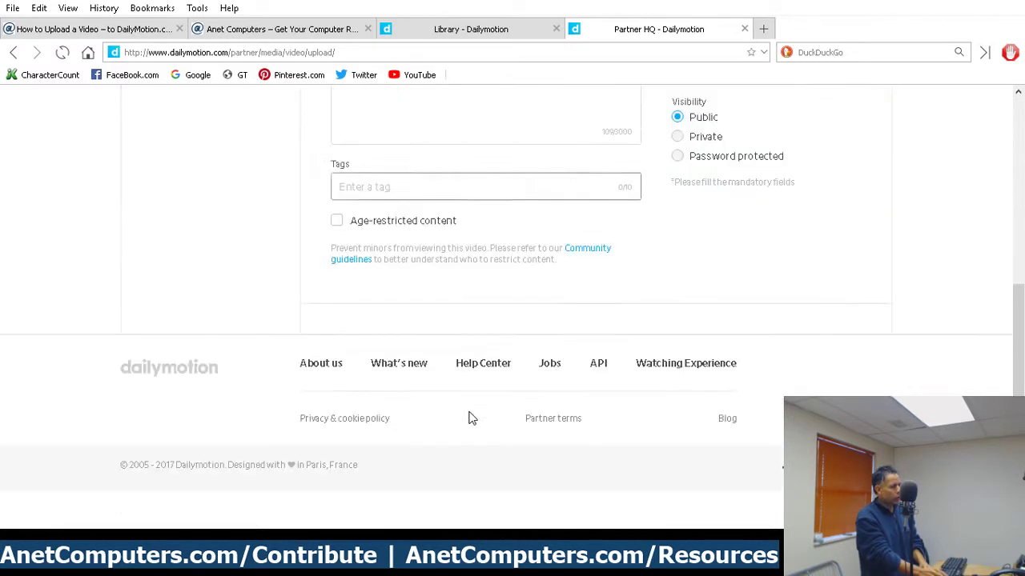
pyautogui.scroll(7, 517, 449)
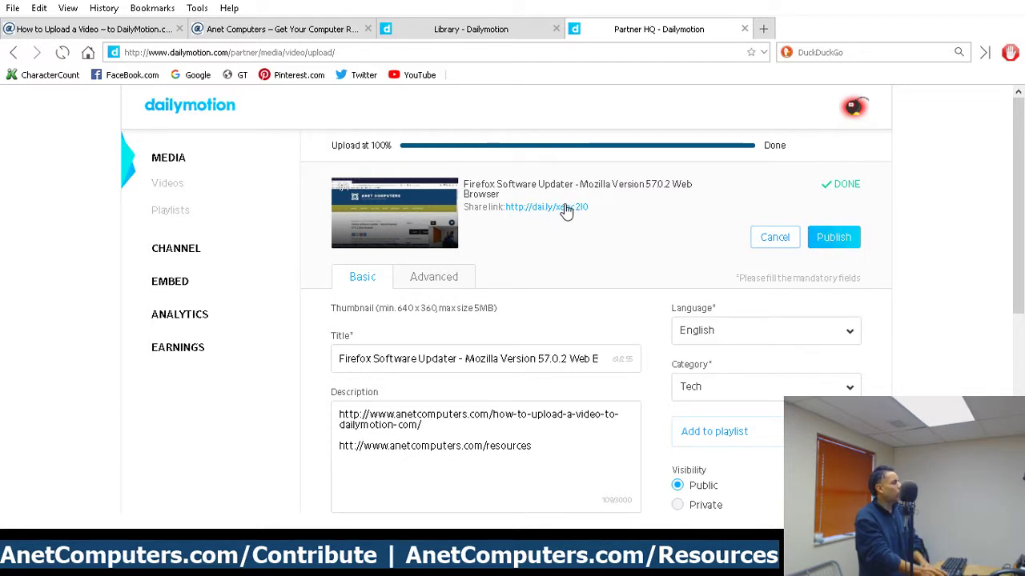
pyautogui.click(494, 36)
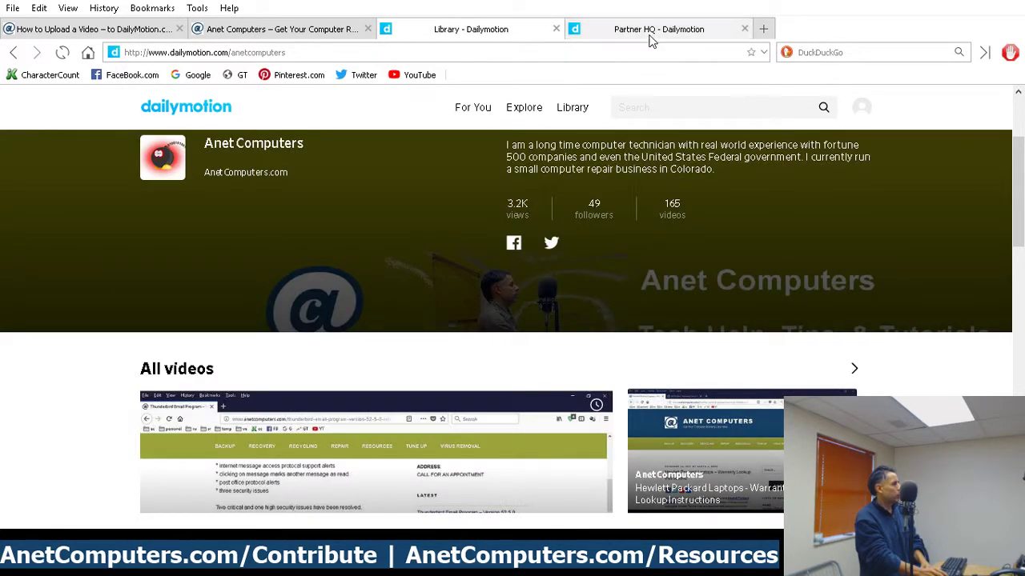
pyautogui.click(653, 30)
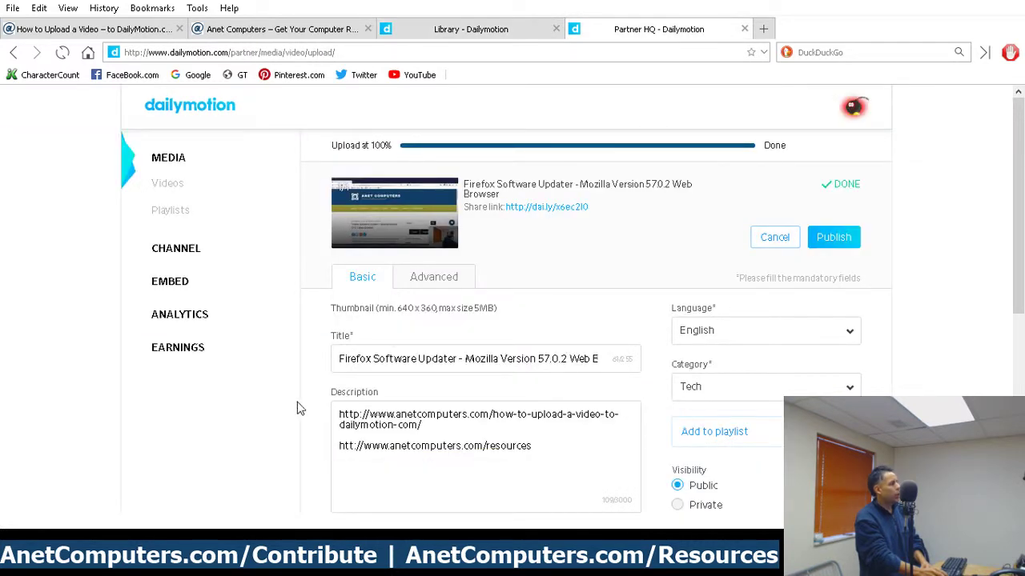
# - Confirm the Firefox Software Updater video leads Partner HQ Videos, then view the Anet Computers channel
pyautogui.click(169, 184)
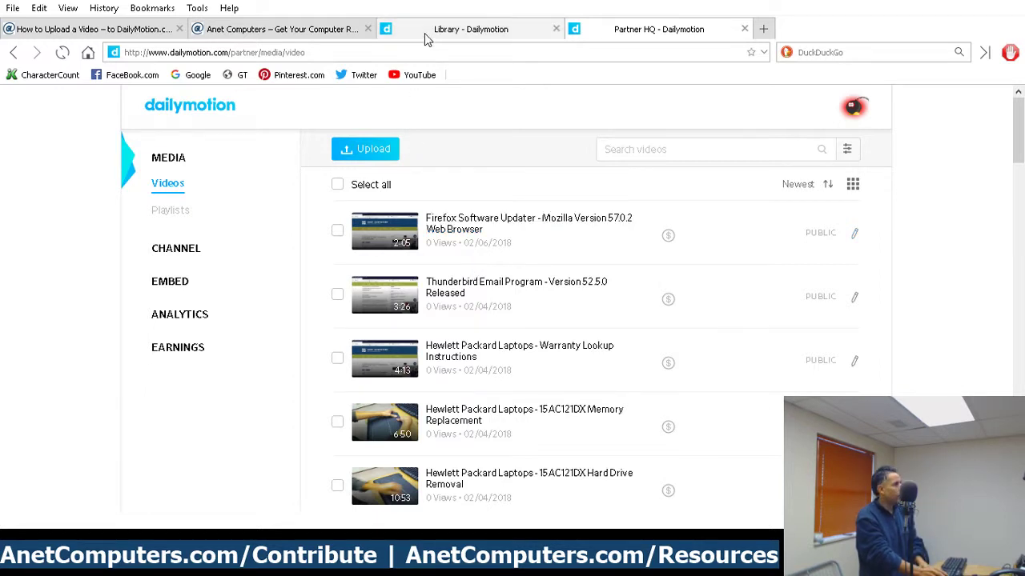
pyautogui.click(397, 30)
pyautogui.scroll(-2, 107, 339)
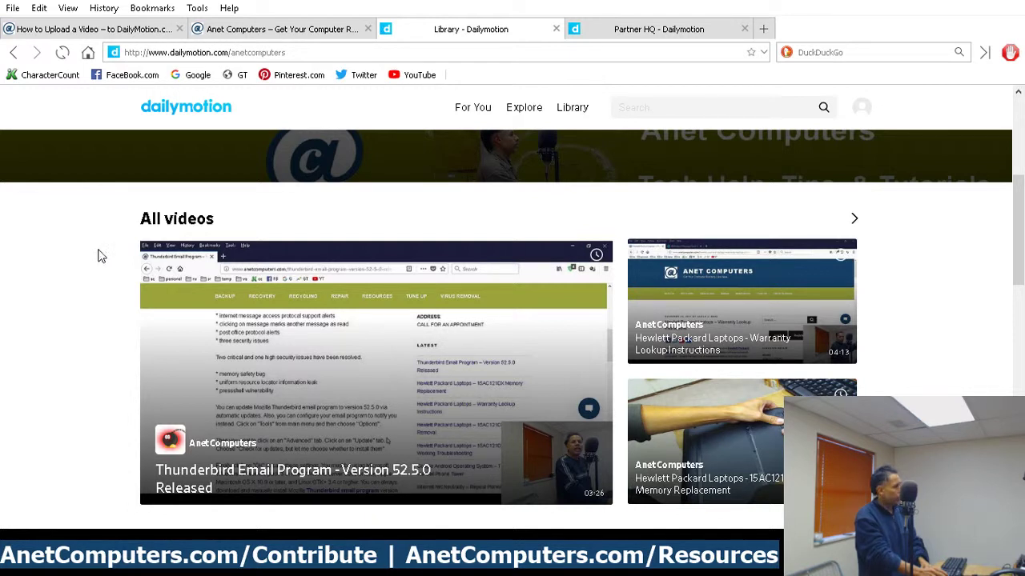
# - Reload the Anet Computers channel so the Firefox Software Updater video tops 166 videos
pyautogui.press('F5')
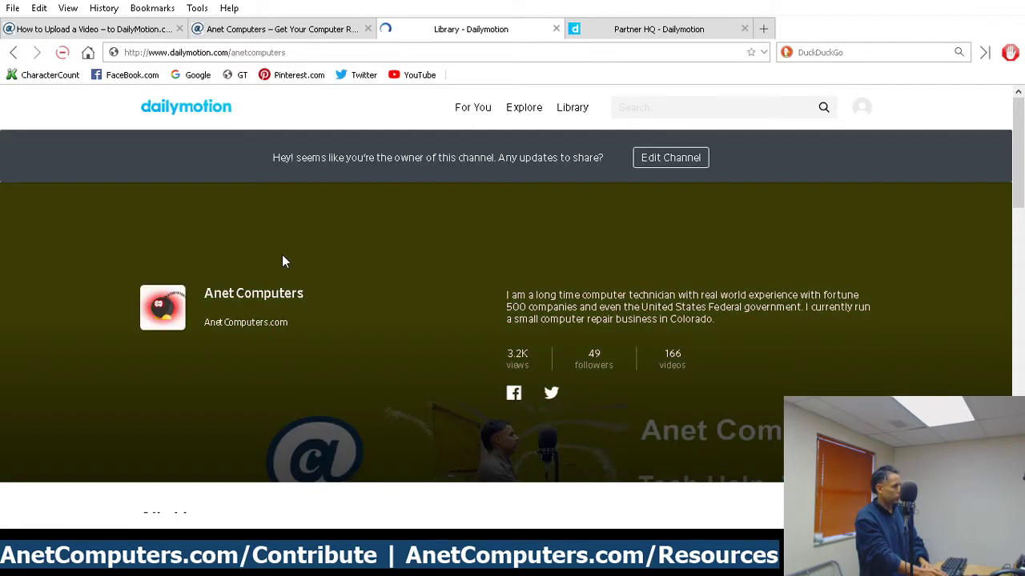
pyautogui.scroll(-5, 282, 256)
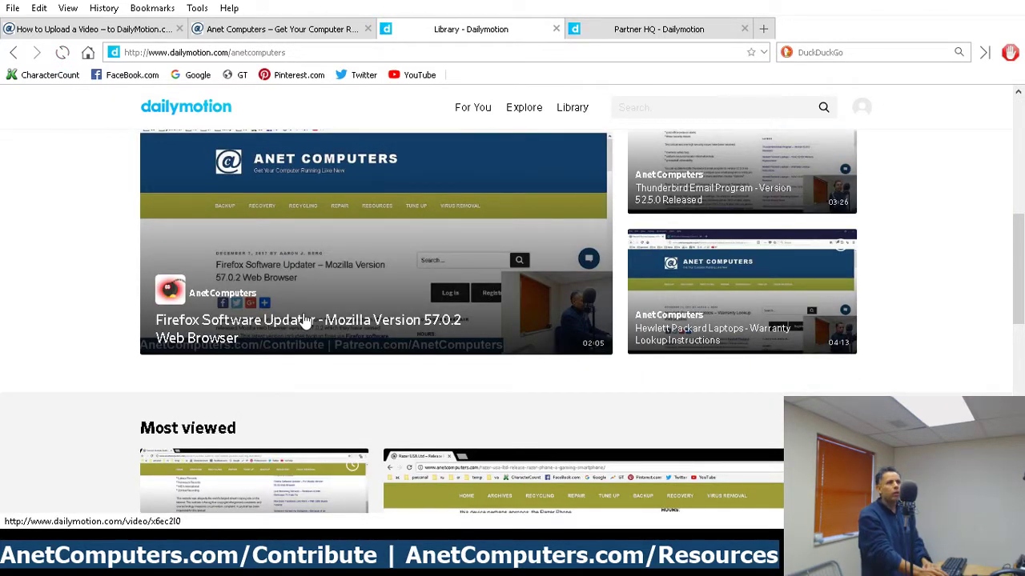
pyautogui.scroll(2, 311, 299)
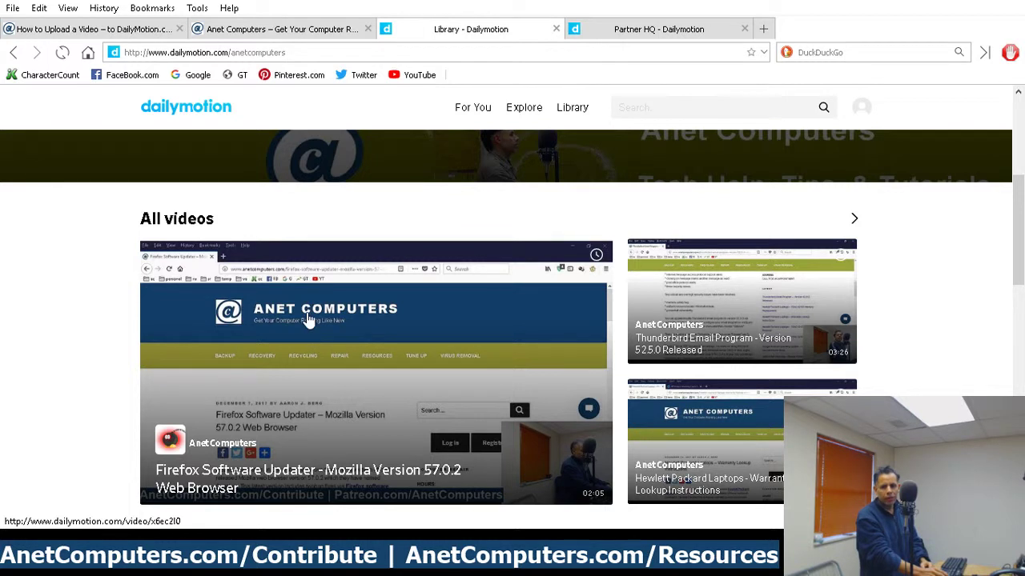
pyautogui.scroll(-2, 312, 318)
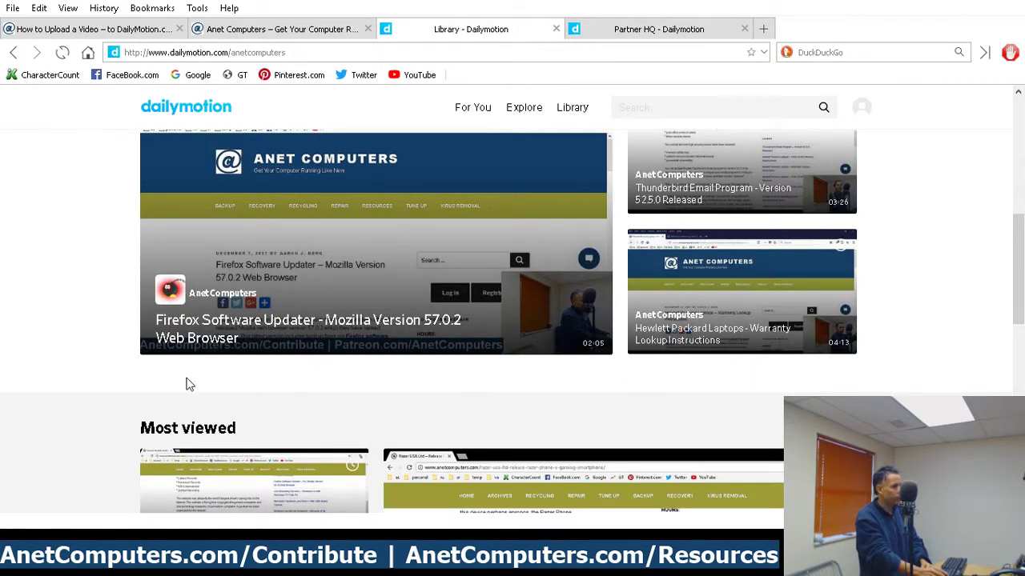
pyautogui.scroll(3, 472, 296)
pyautogui.scroll(2, 474, 297)
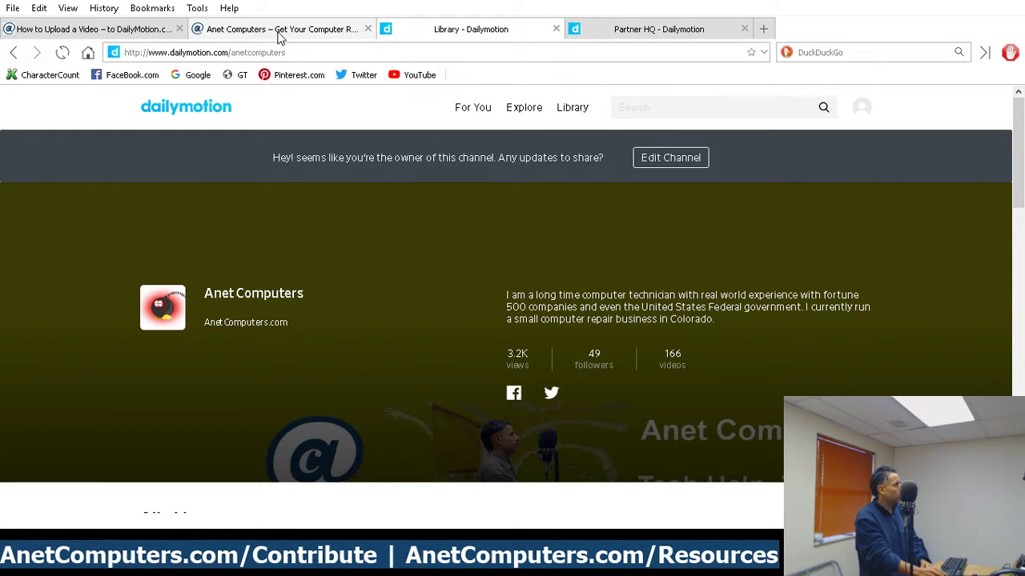
pyautogui.click(155, 35)
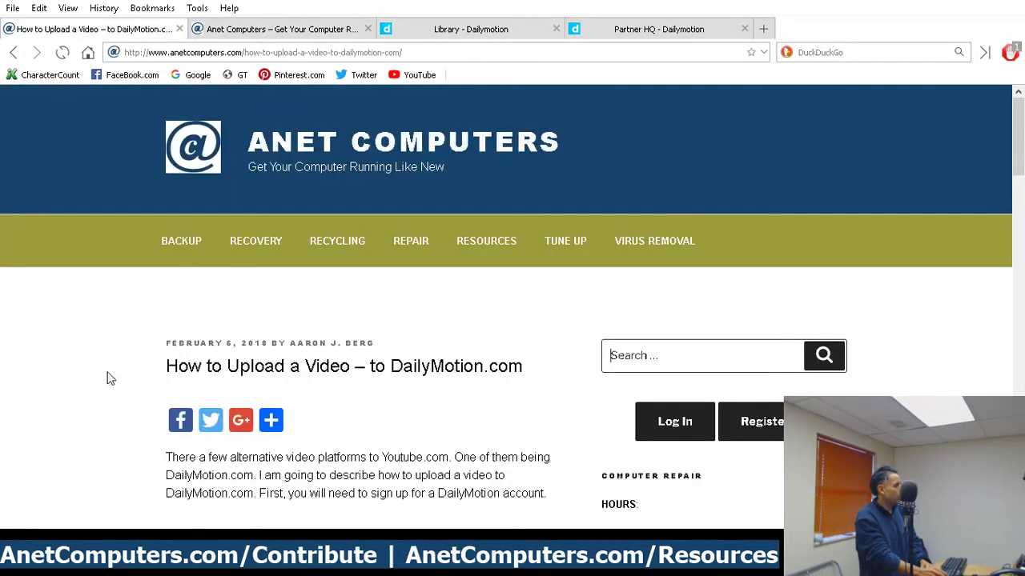
pyautogui.scroll(-3, 92, 386)
pyautogui.scroll(-4, 92, 390)
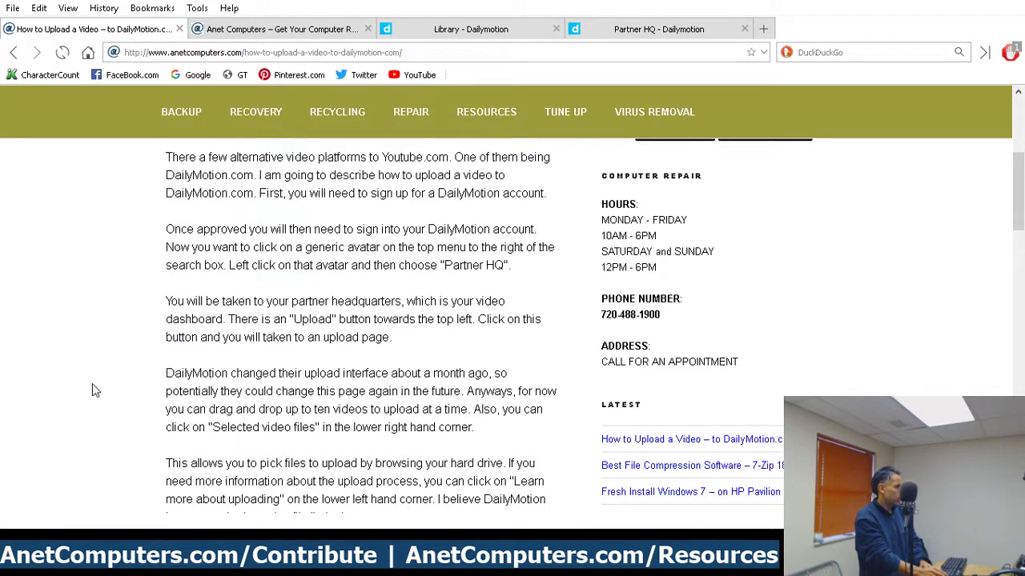
pyautogui.scroll(-3, 92, 390)
pyautogui.scroll(-3, 92, 390)
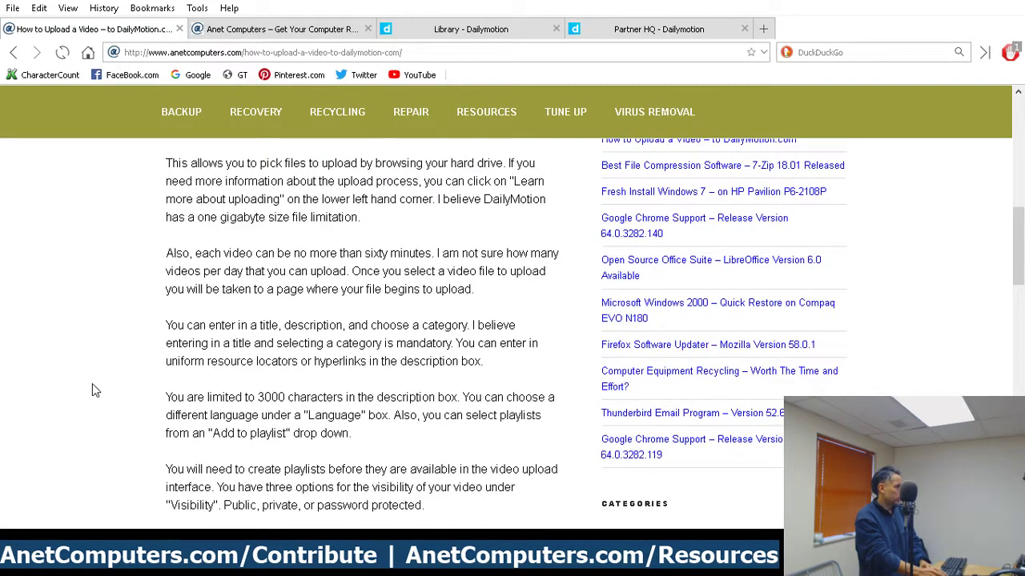
pyautogui.scroll(-3, 92, 389)
pyautogui.scroll(-3, 92, 390)
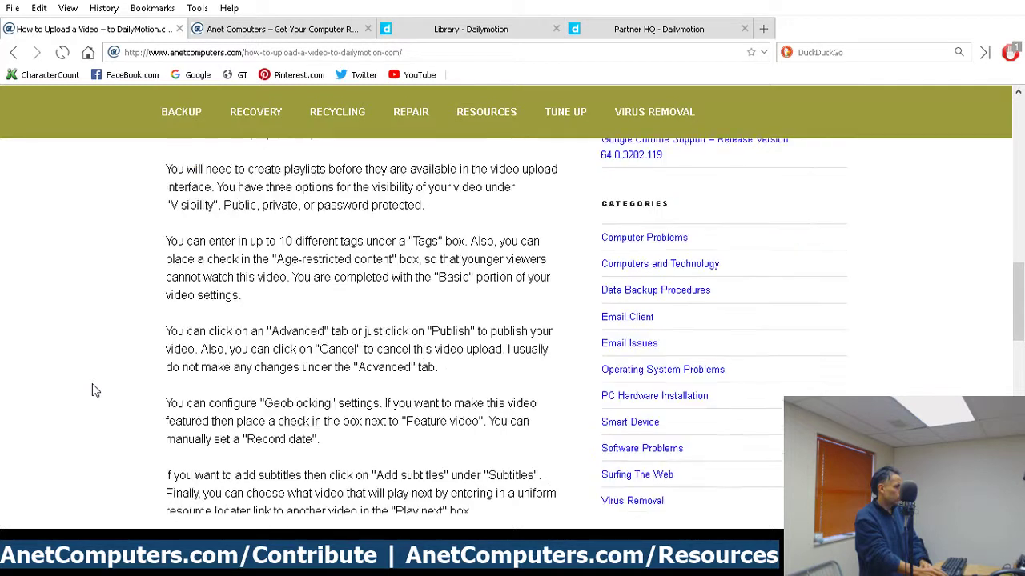
pyautogui.scroll(-3, 92, 390)
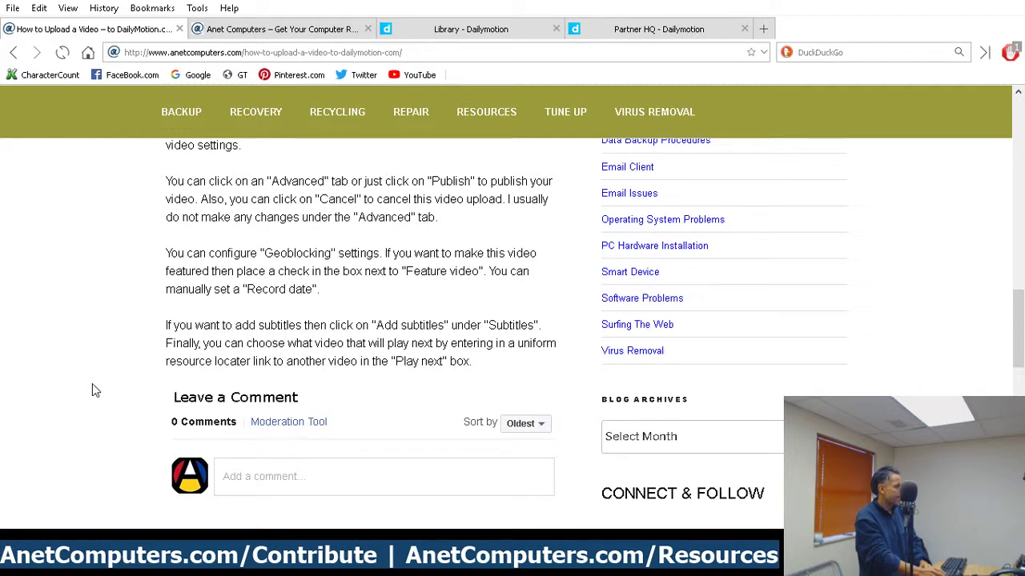
pyautogui.scroll(3, 92, 390)
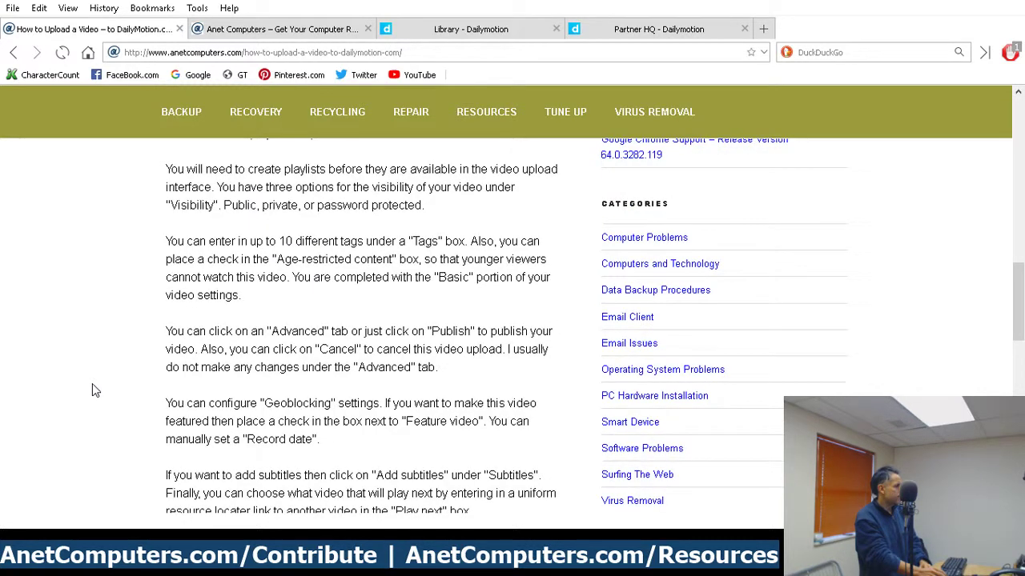
pyautogui.scroll(6, 92, 390)
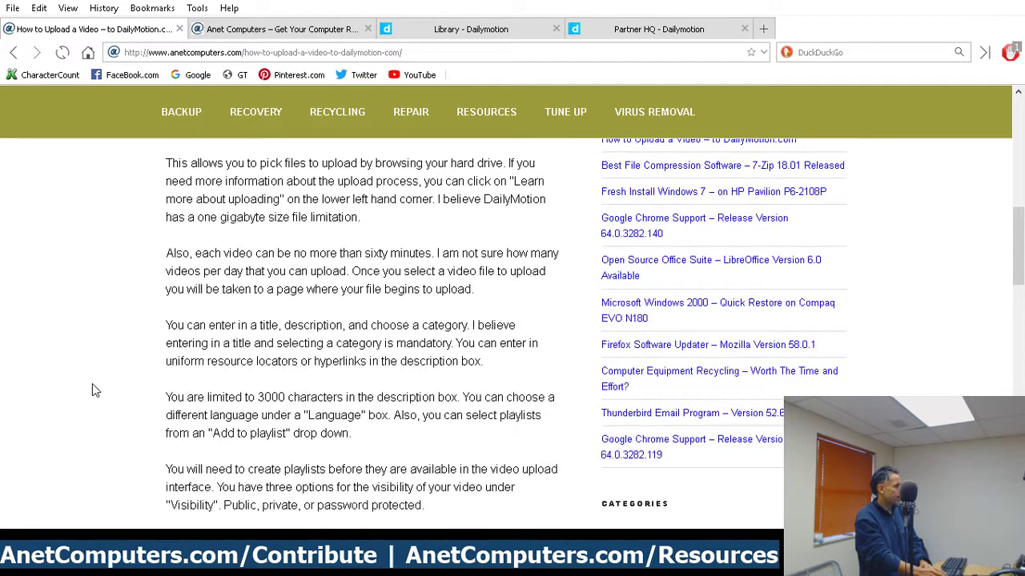
pyautogui.scroll(13, 92, 386)
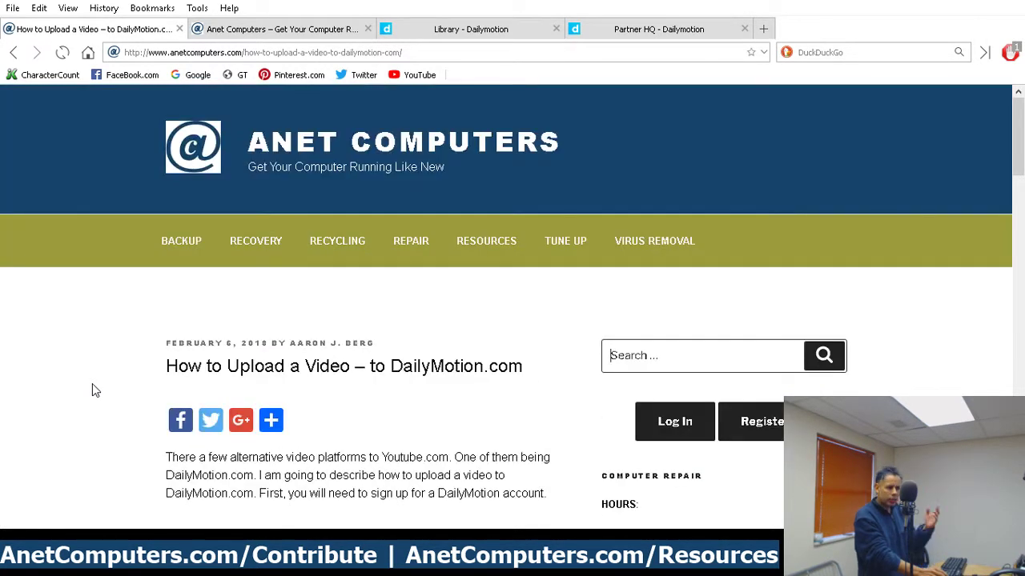
# - Compare the Partner HQ video list with the Anet Computers channel, ending on the channel page
pyautogui.click(636, 36)
pyautogui.click(460, 40)
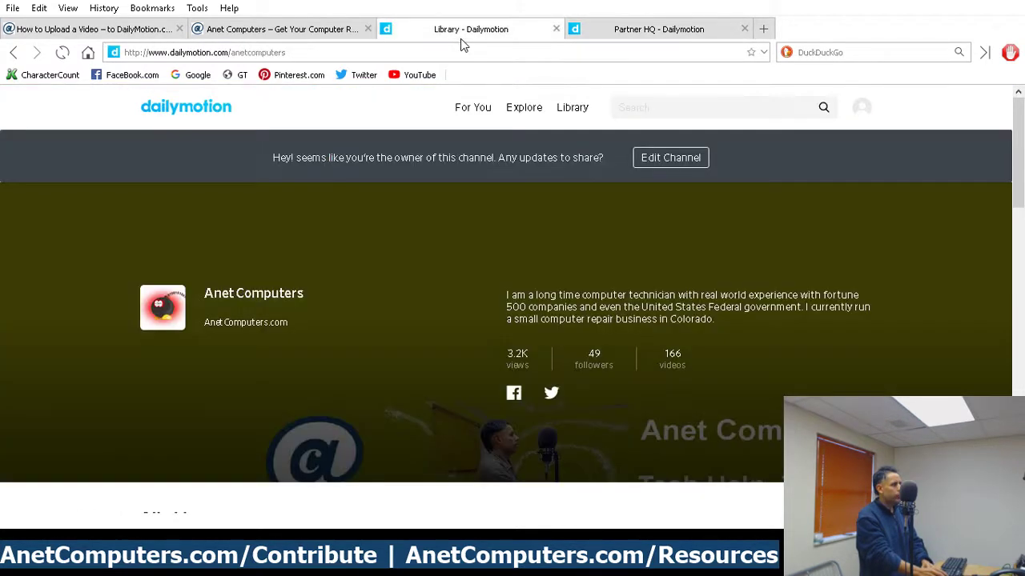
pyautogui.click(624, 30)
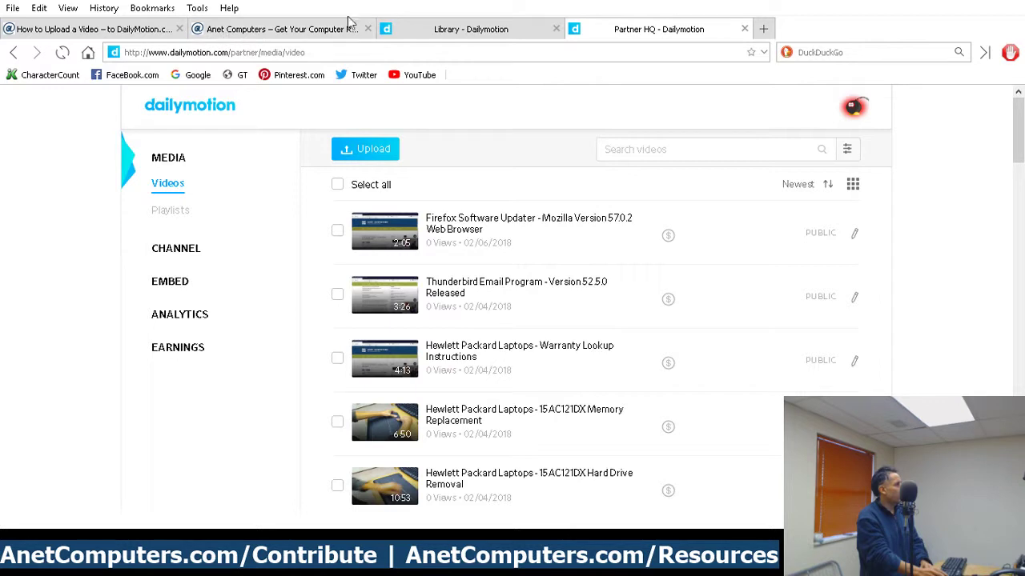
pyautogui.click(448, 27)
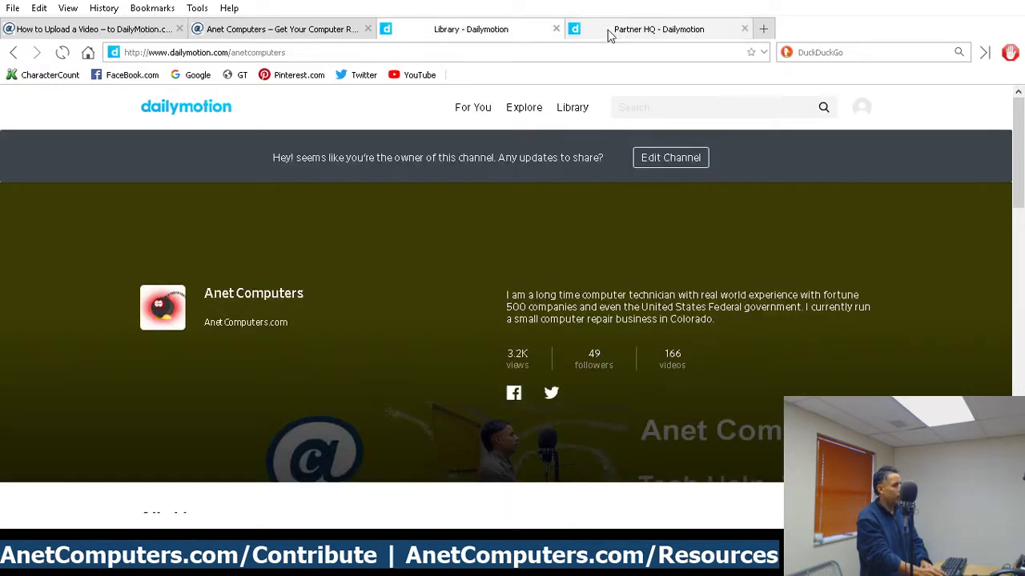
pyautogui.click(612, 29)
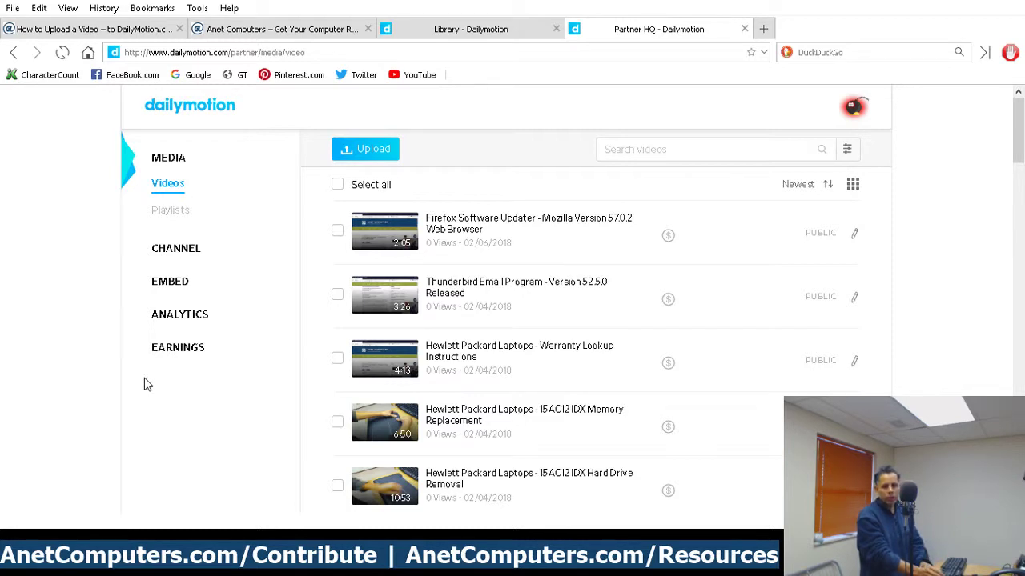
pyautogui.click(474, 32)
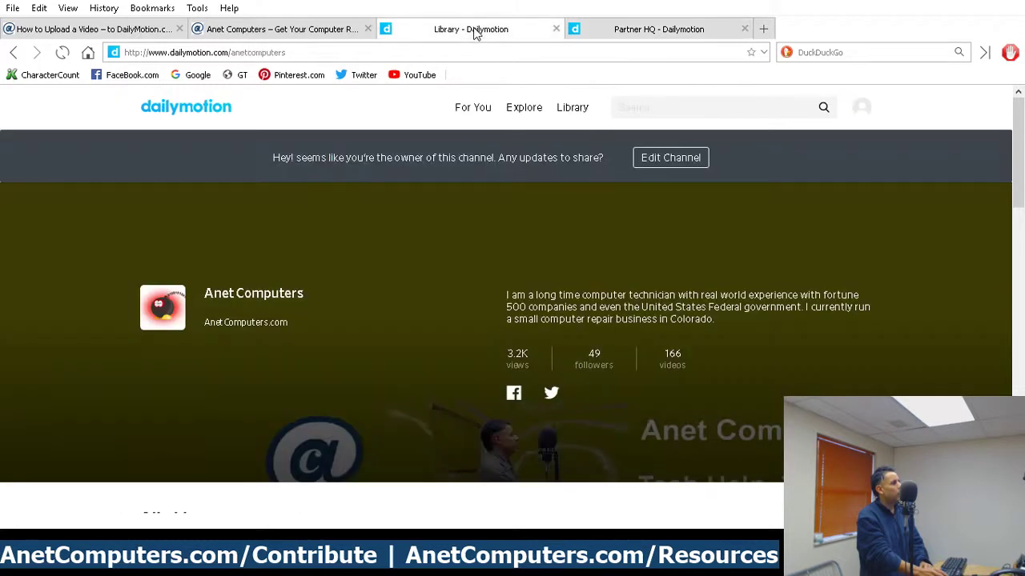